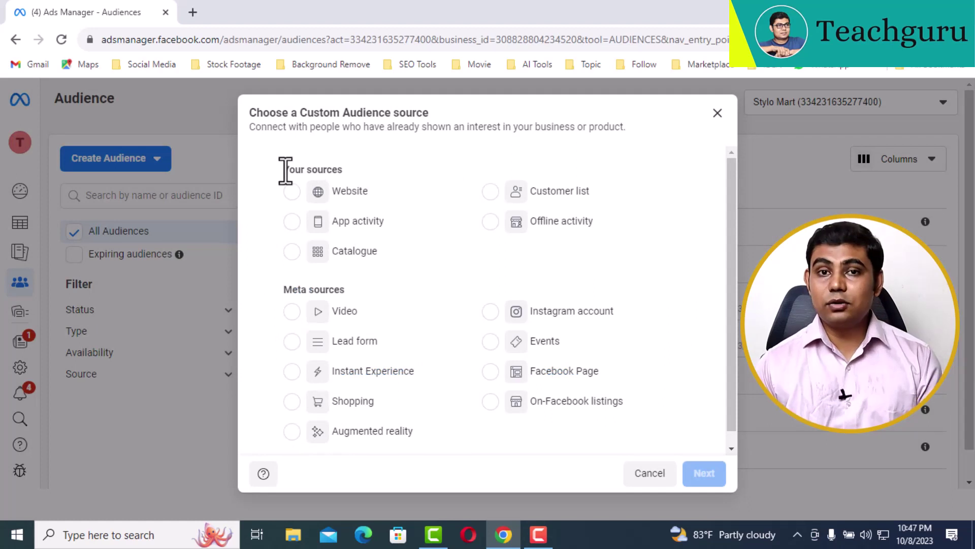
# - Choose Facebook Page from the Meta sources as the custom audience source and continue to its setup
pyautogui.moveTo(286, 169); pyautogui.dragTo(340, 169)
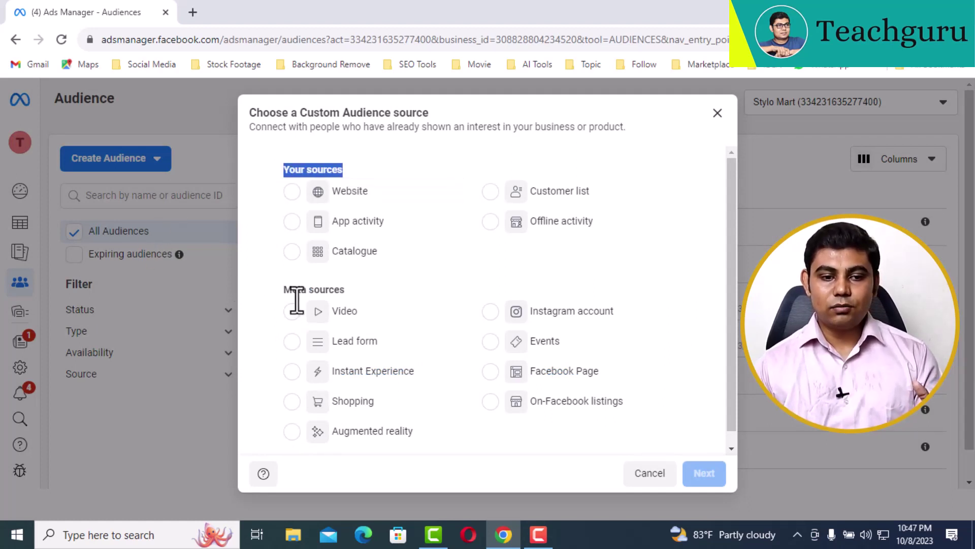
pyautogui.click(276, 282)
pyautogui.scroll(-1, 406, 275)
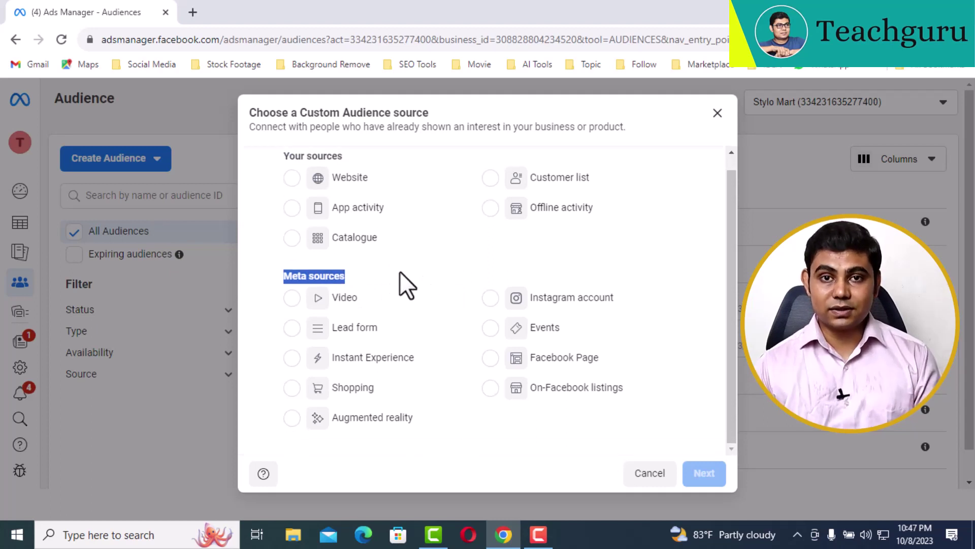
pyautogui.click(437, 263)
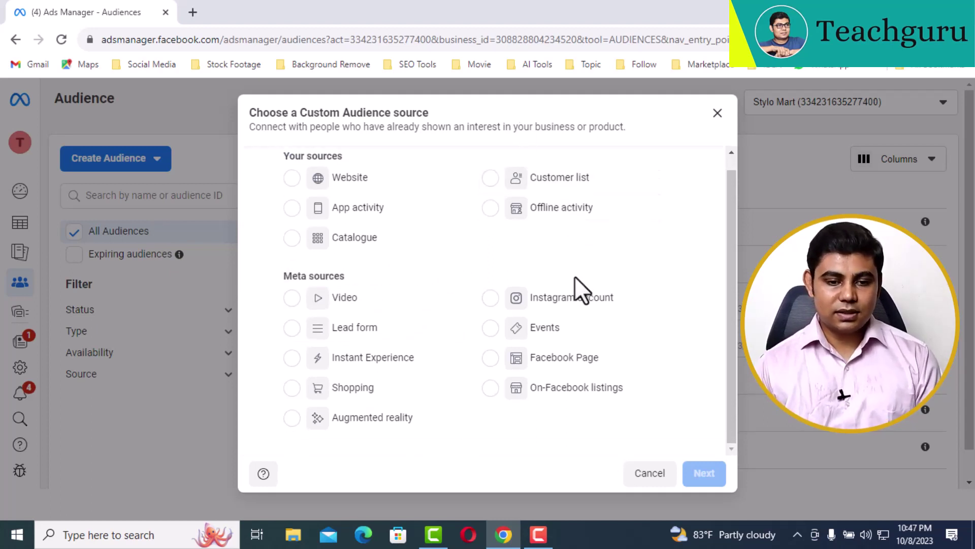
pyautogui.click(491, 358)
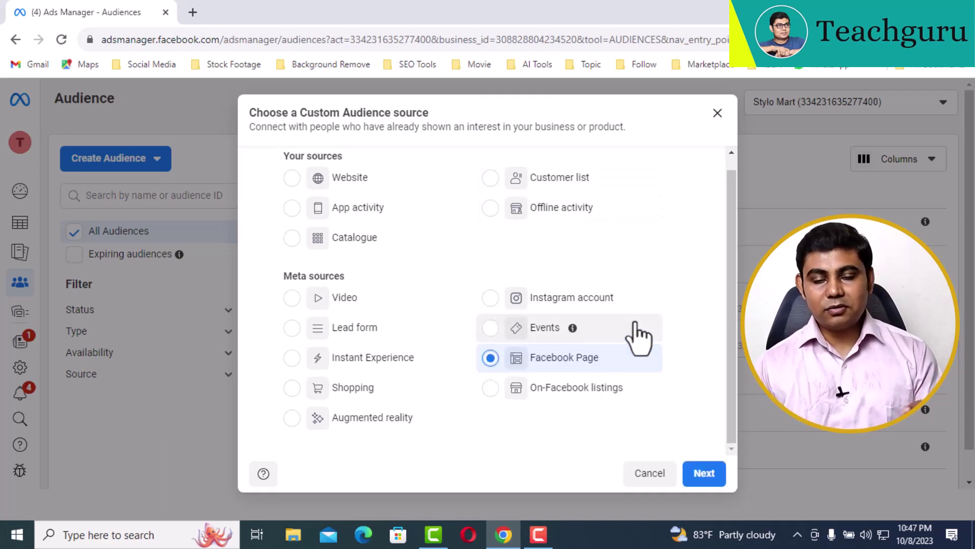
pyautogui.click(701, 473)
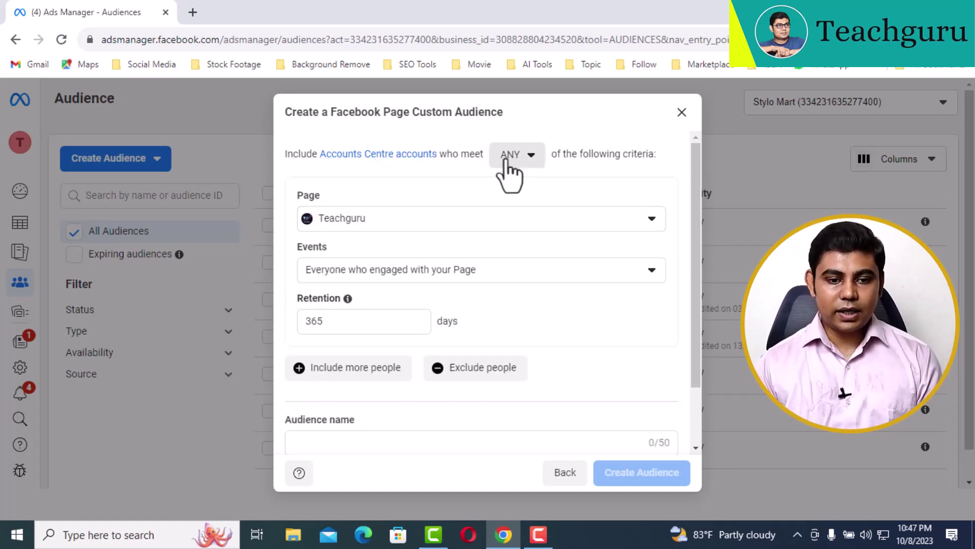
# - Review the ANY and ALL criteria options, and set 90 days retention with the event "Everyone who engaged with your Page"
pyautogui.click(531, 155)
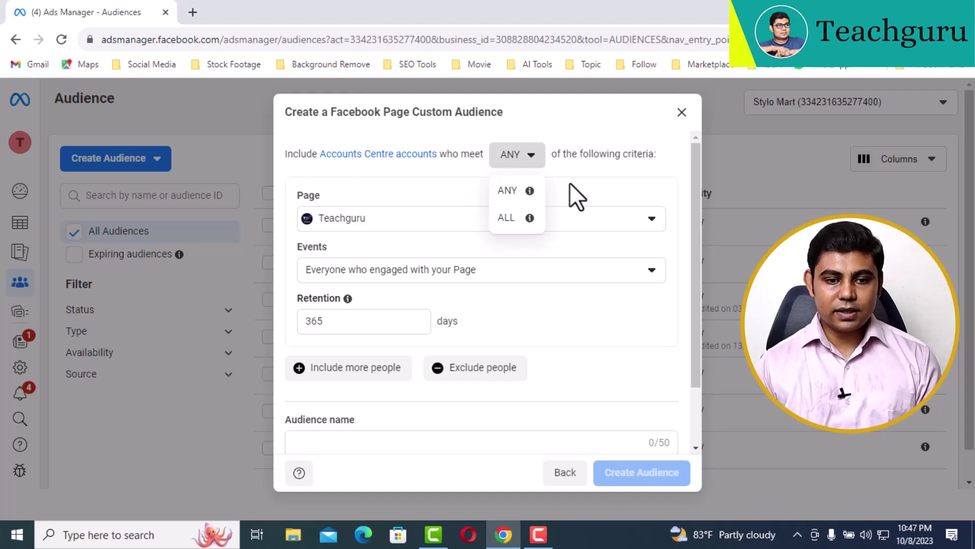
pyautogui.moveTo(530, 218)
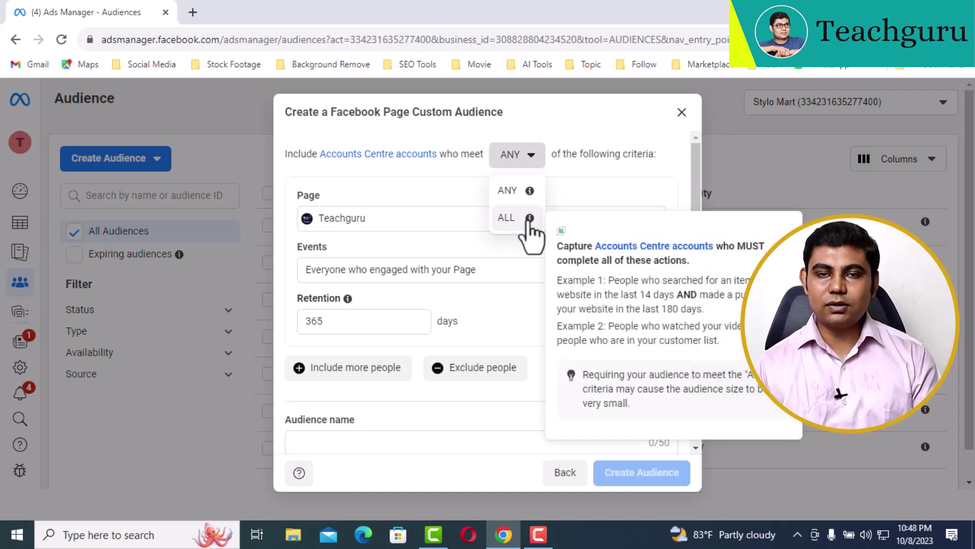
pyautogui.moveTo(532, 194)
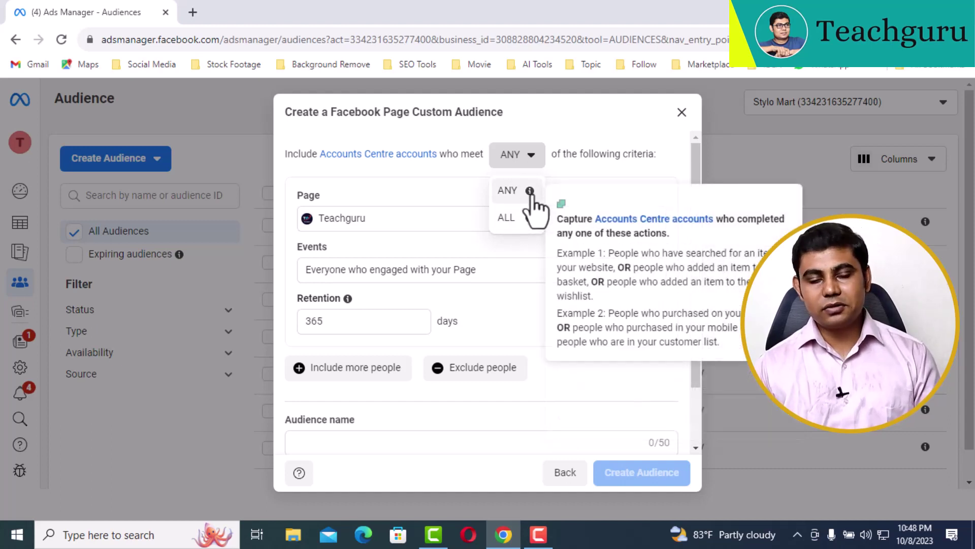
pyautogui.click(518, 155)
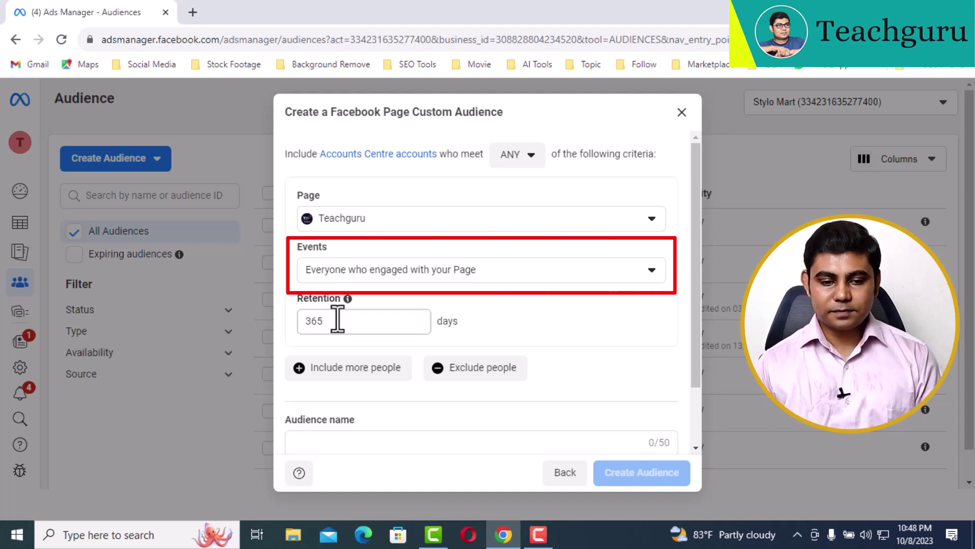
pyautogui.moveTo(336, 320); pyautogui.dragTo(278, 325)
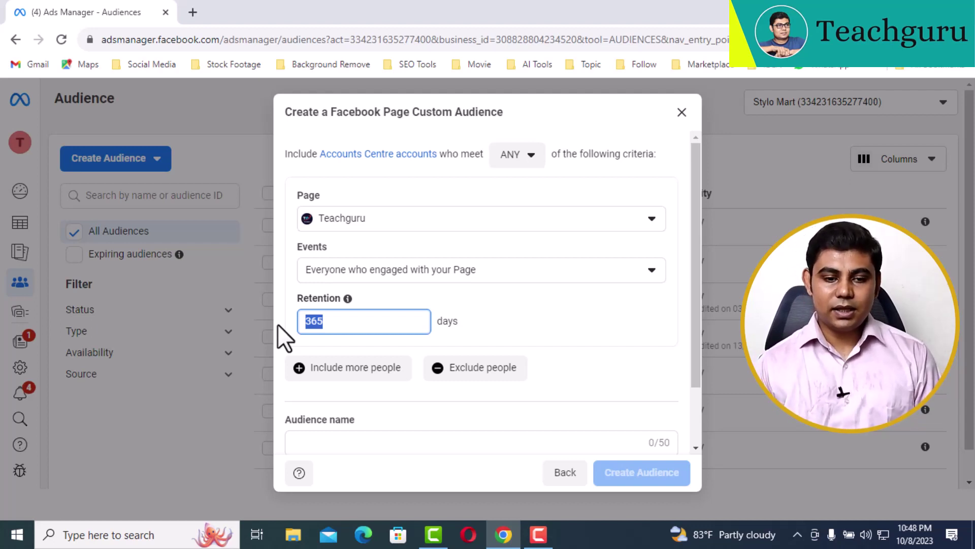
pyautogui.write('3')
pyautogui.click(508, 270)
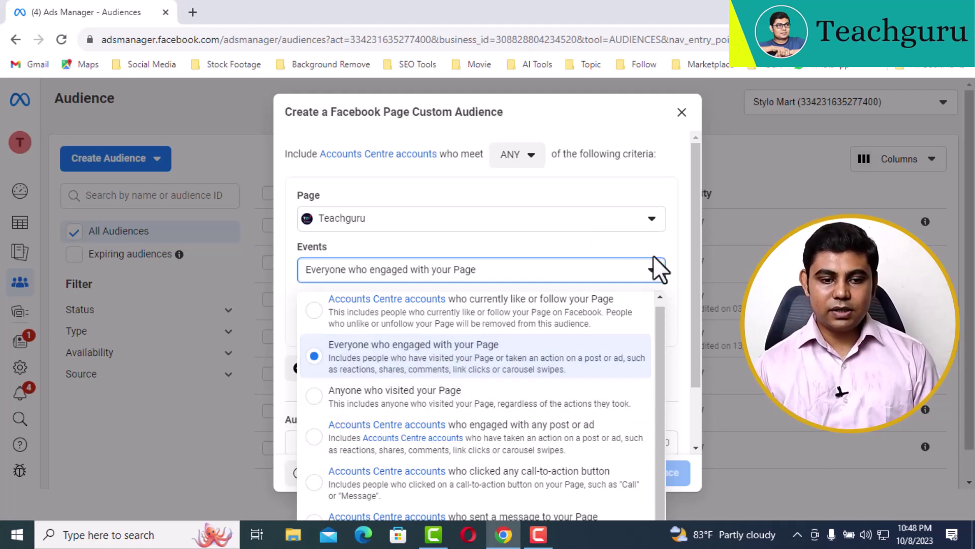
pyautogui.click(461, 371)
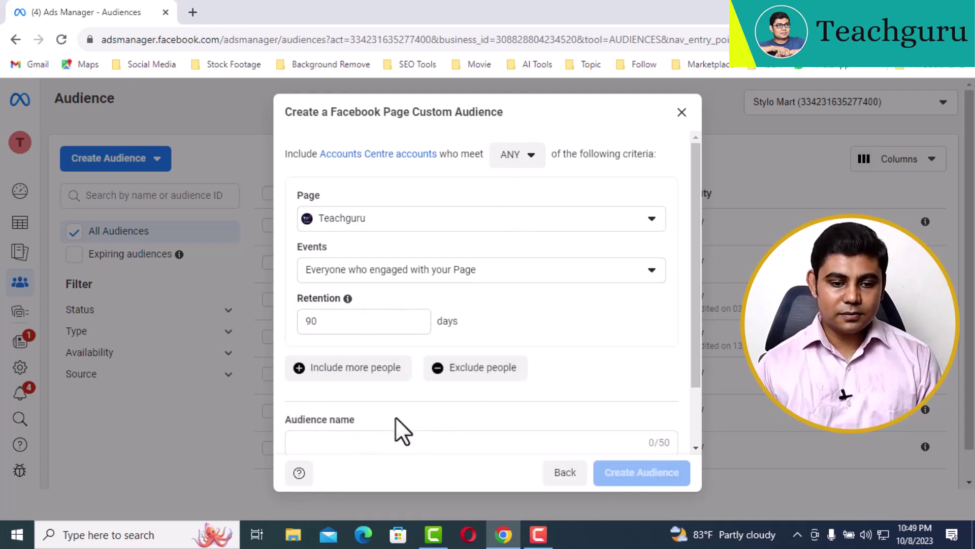
# - Name the audience "Engaged FB page 90 Days" and enter "Teachguru" as its description
pyautogui.click(393, 441)
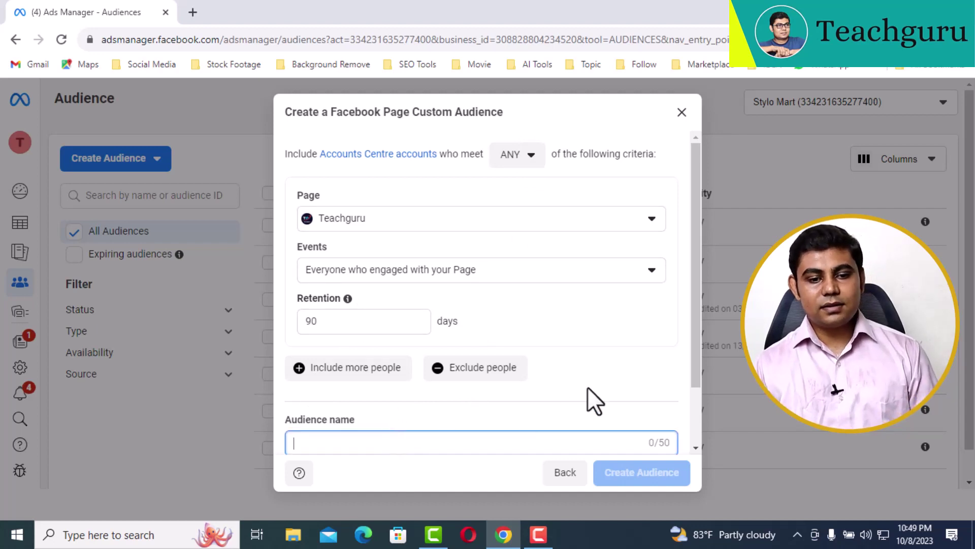
pyautogui.moveTo(696, 279); pyautogui.dragTo(692, 344)
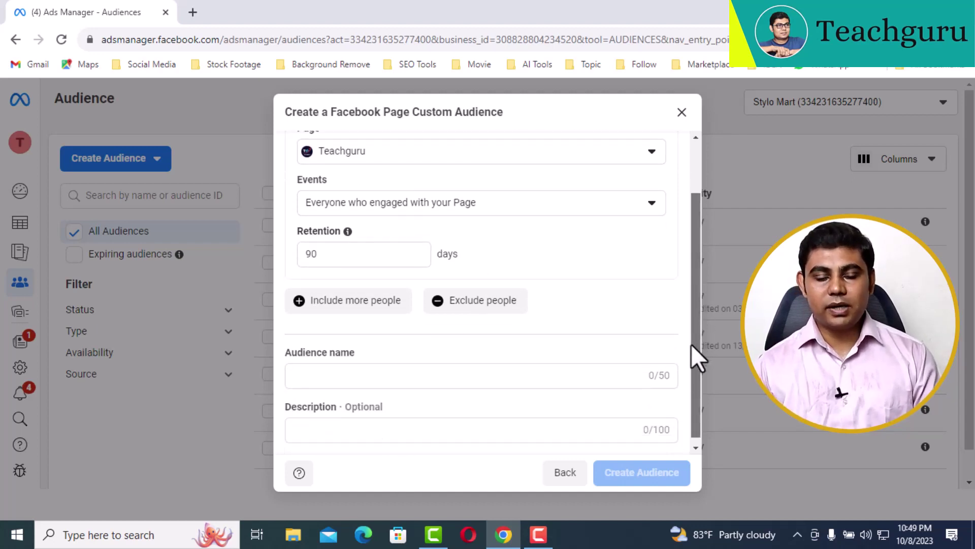
pyautogui.click(442, 370)
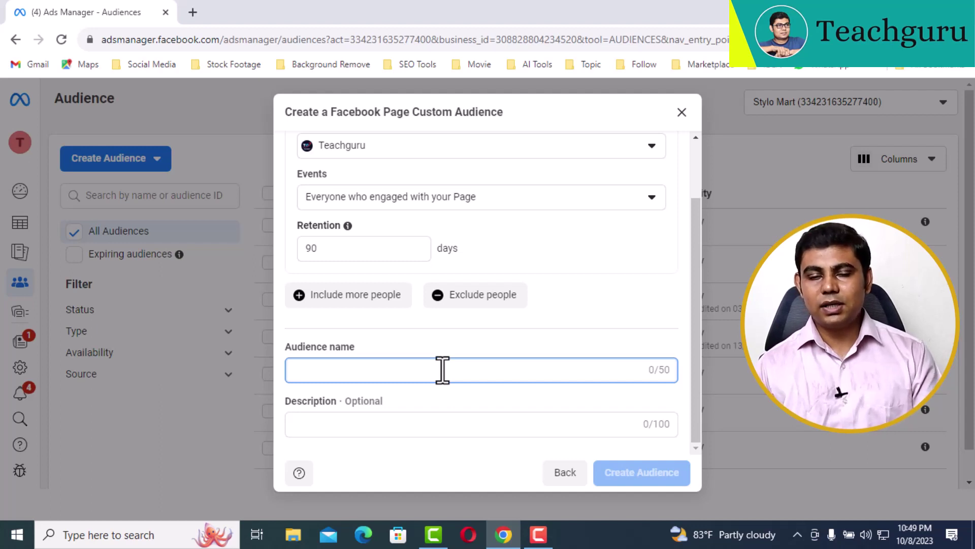
pyautogui.write('Eng')
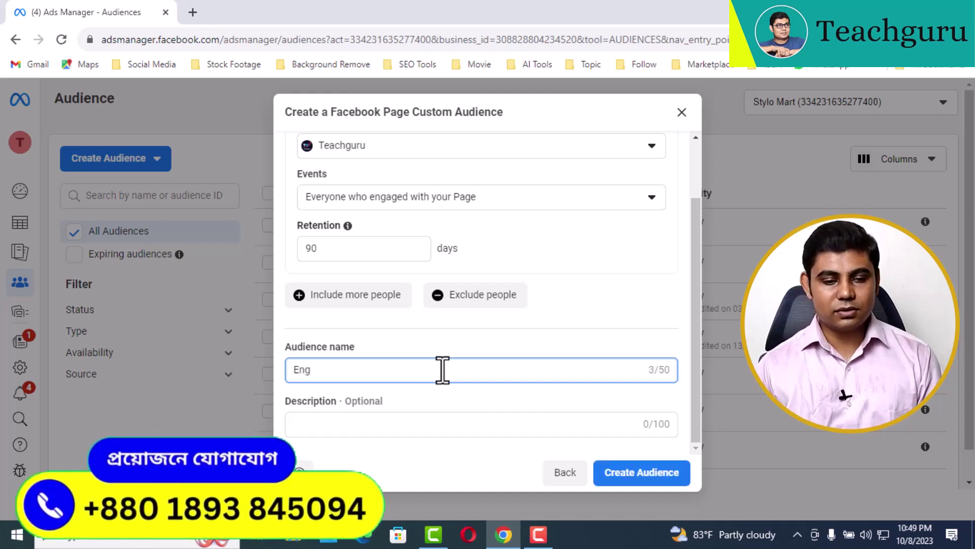
pyautogui.write('aged ')
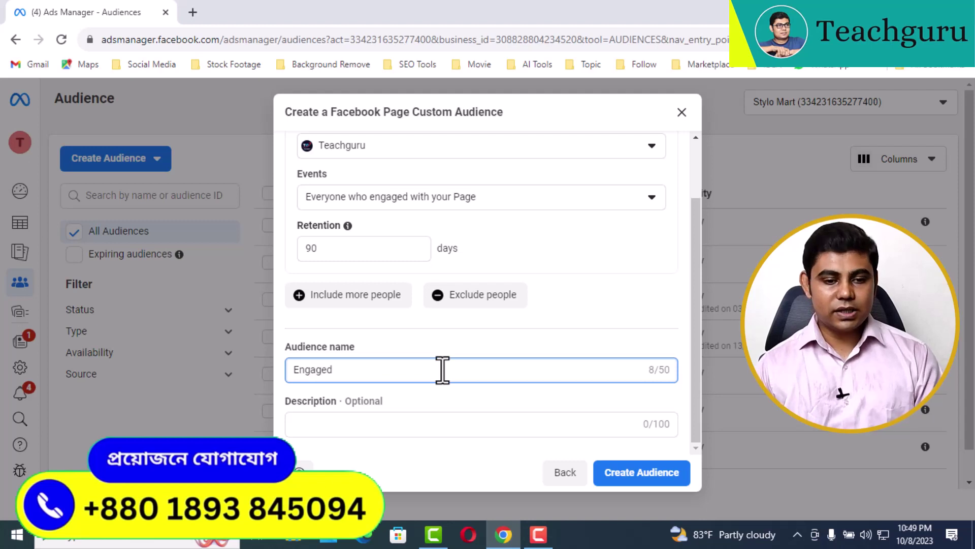
pyautogui.write('FB page ')
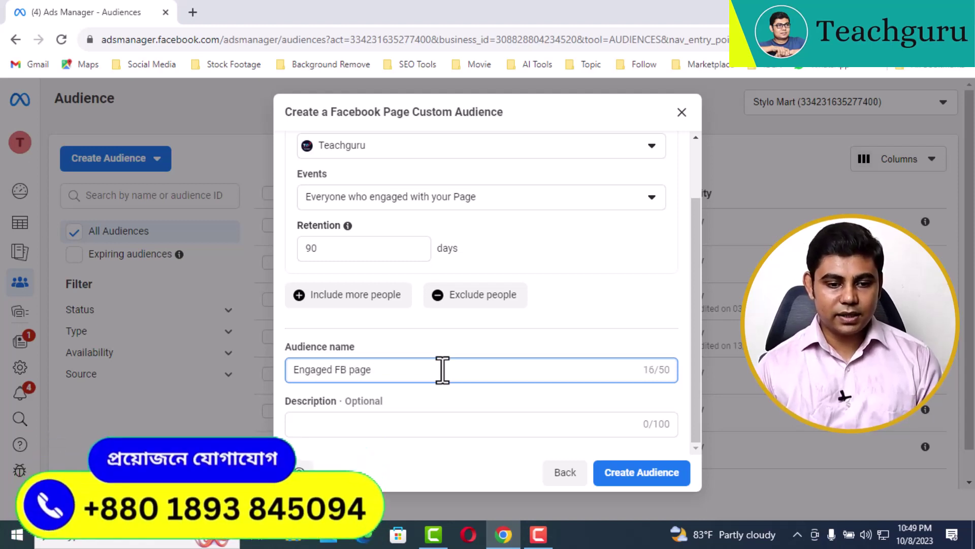
pyautogui.write('90 Days')
pyautogui.click(384, 422)
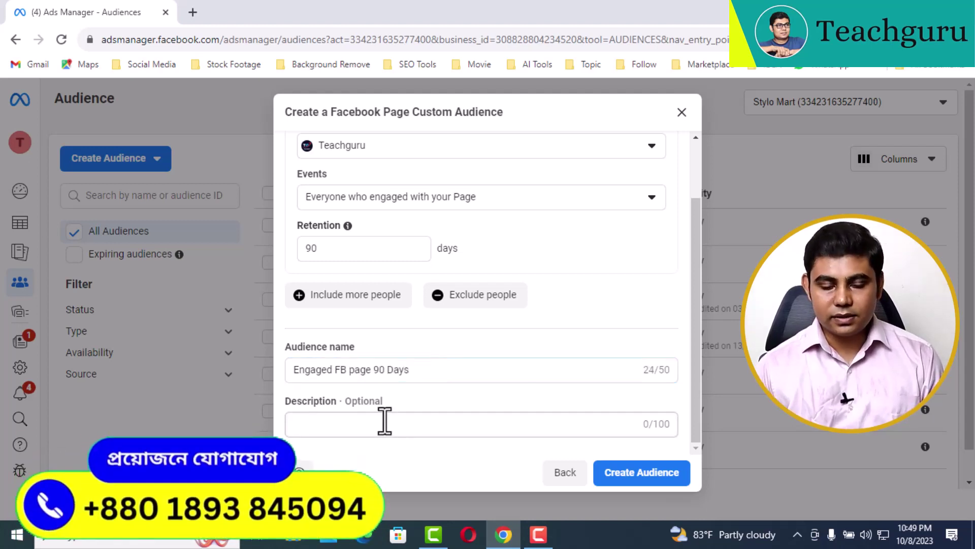
pyautogui.write('Teachguru')
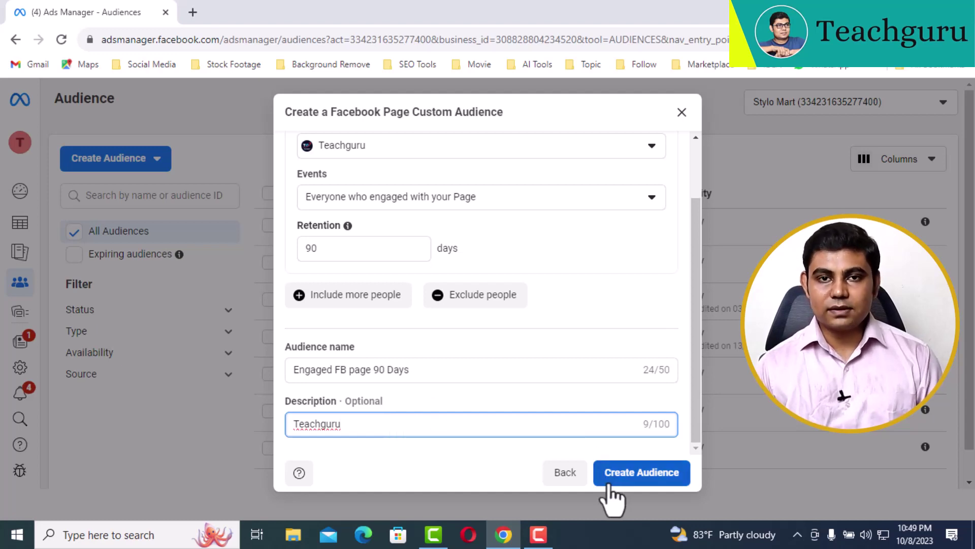
# - Create the custom audience, finish the dialog and close the new audience's details to return to the audience list
pyautogui.click(628, 477)
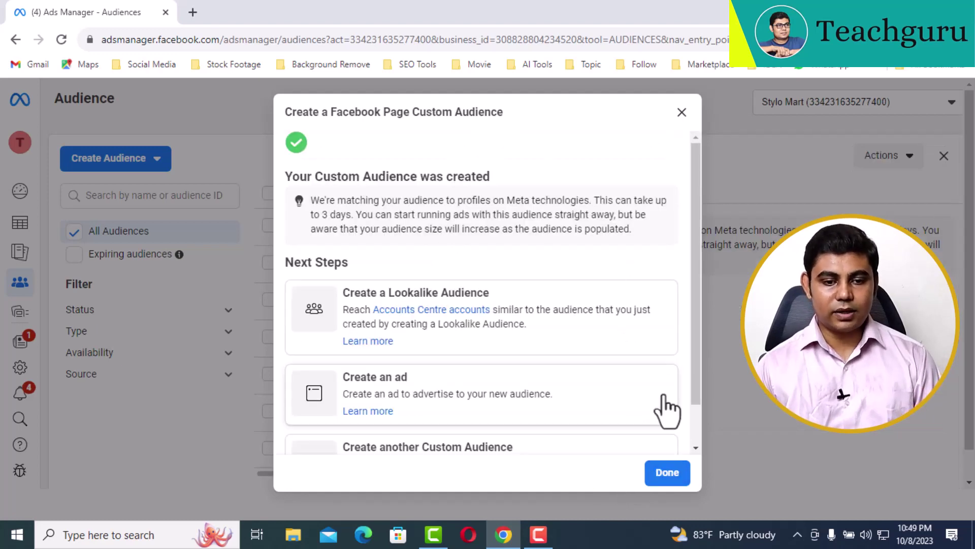
pyautogui.click(661, 478)
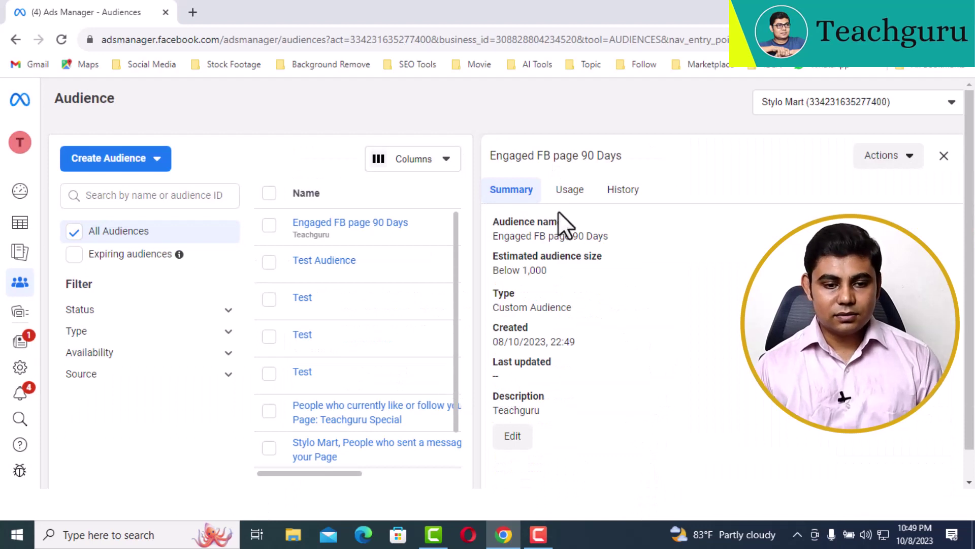
pyautogui.click(944, 156)
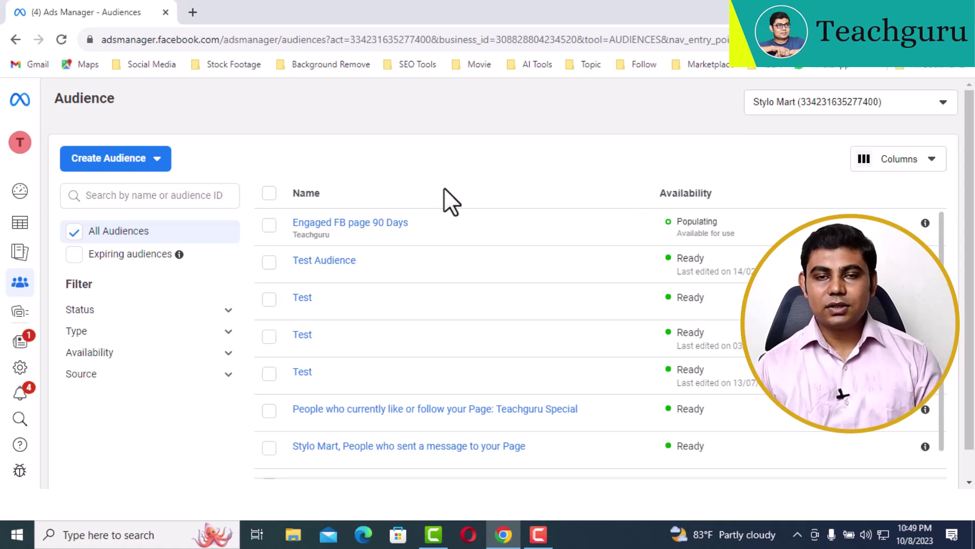
# - Start another custom audience with Facebook Page as its source and continue to its setup
pyautogui.moveTo(316, 231)
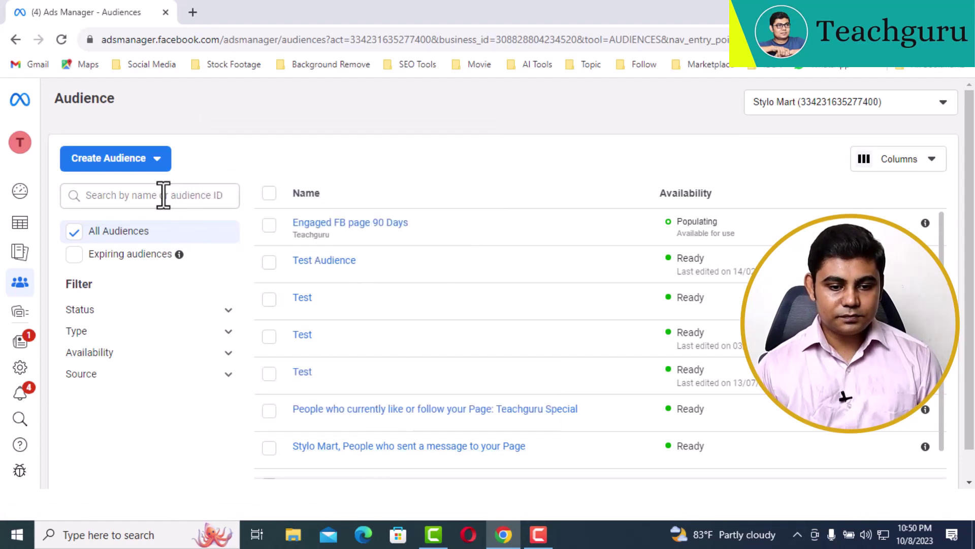
pyautogui.click(148, 157)
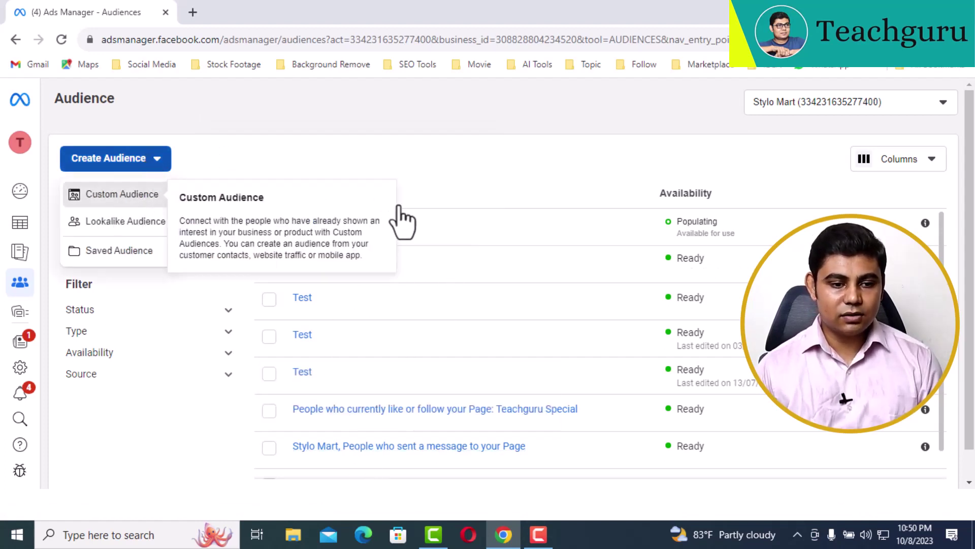
pyautogui.click(405, 219)
pyautogui.click(539, 370)
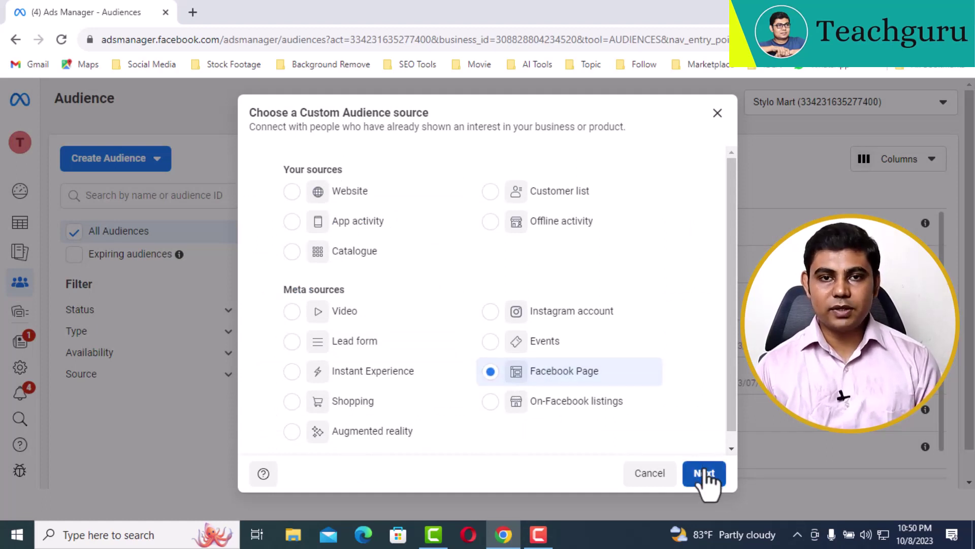
pyautogui.click(704, 473)
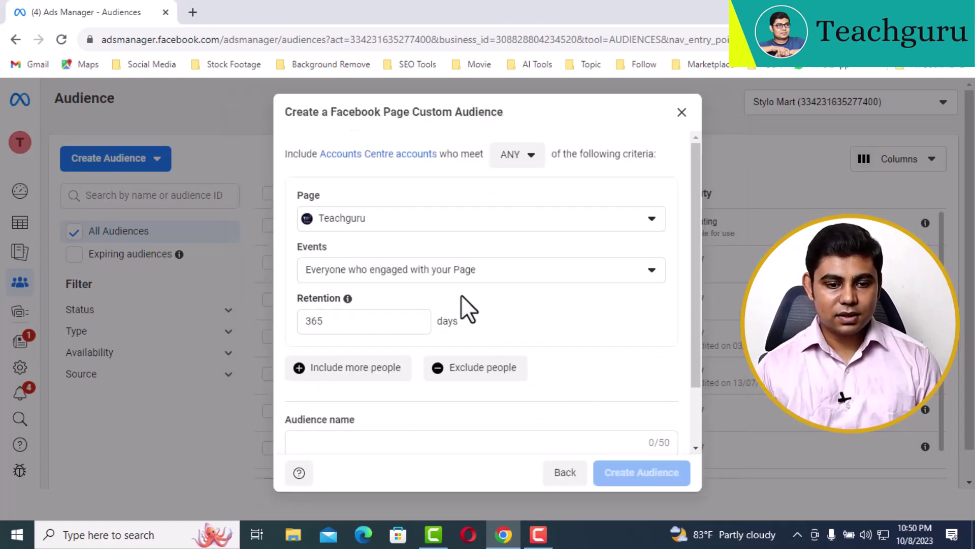
# - Set the second audience's event to "Anyone who visited your Page" and its retention to 90 days
pyautogui.click(517, 281)
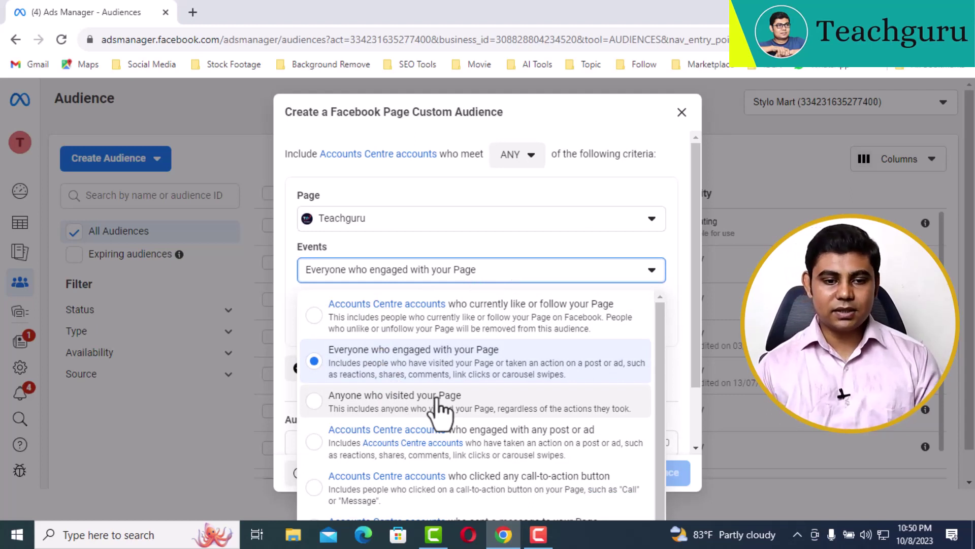
pyautogui.click(468, 403)
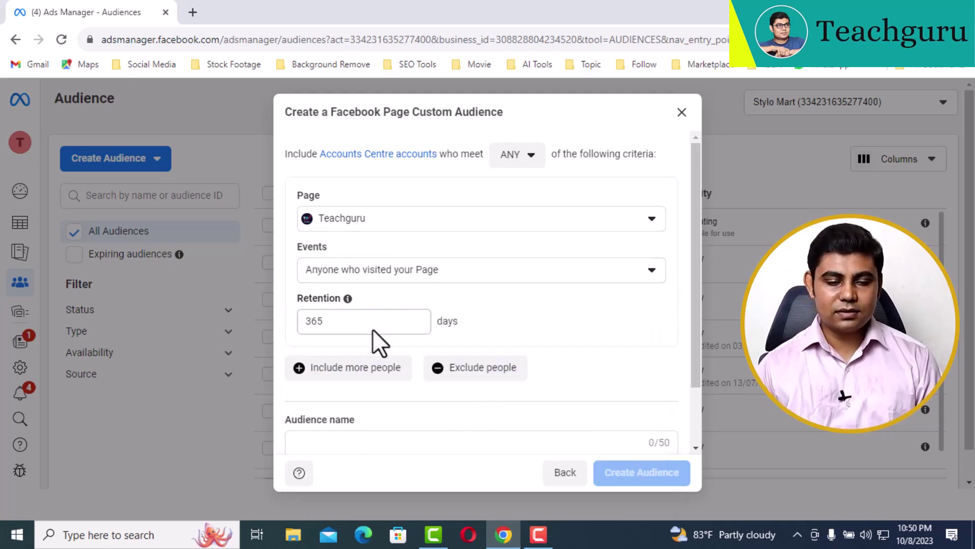
pyautogui.moveTo(333, 322); pyautogui.dragTo(279, 321)
pyautogui.write('90')
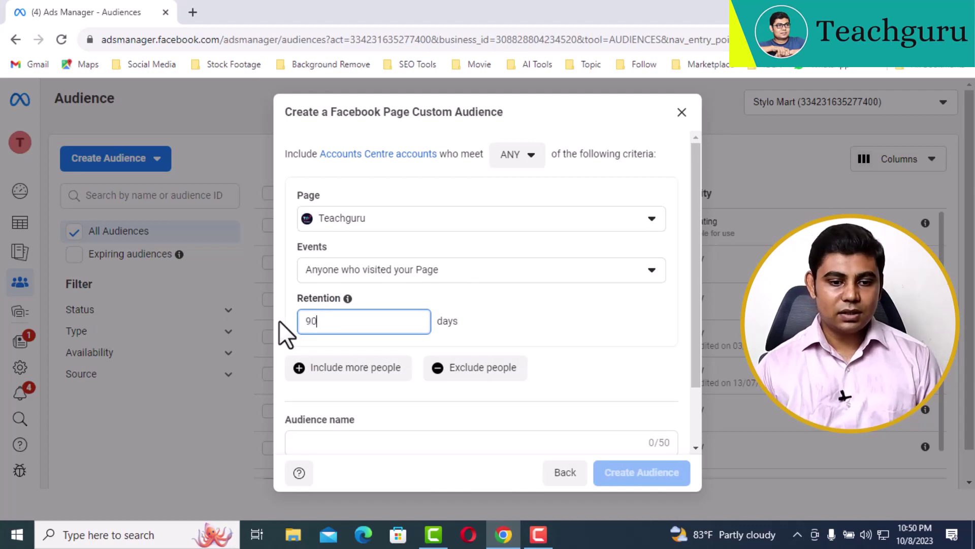
# - Name the page-visitor audience "Anyone Visited FB Page 90 Days"
pyautogui.scroll(-2, 495, 330)
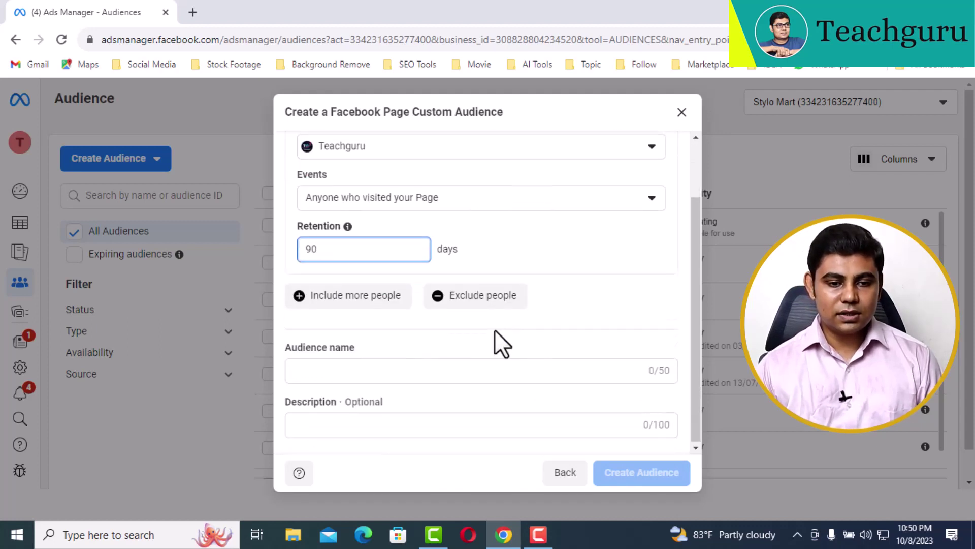
pyautogui.click(441, 375)
pyautogui.write('Any')
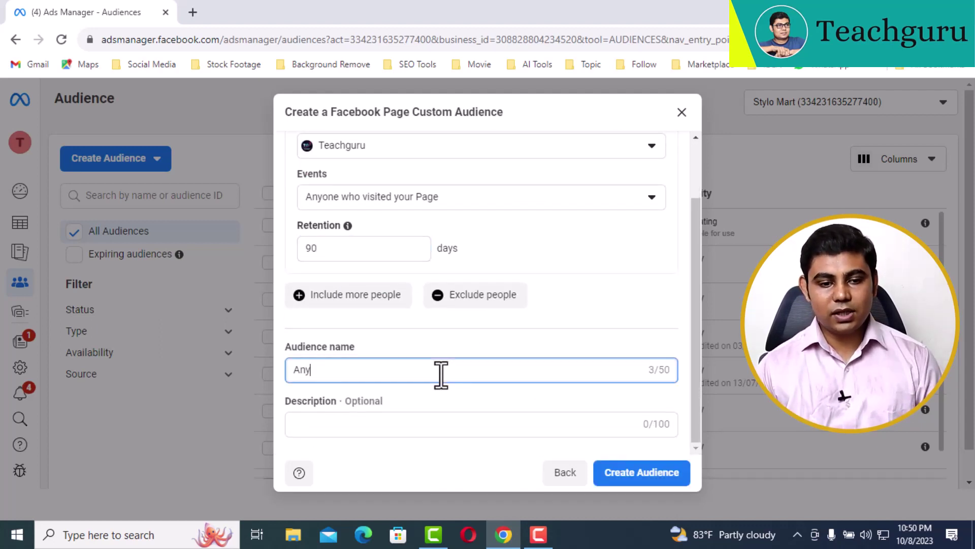
pyautogui.write('one Visit')
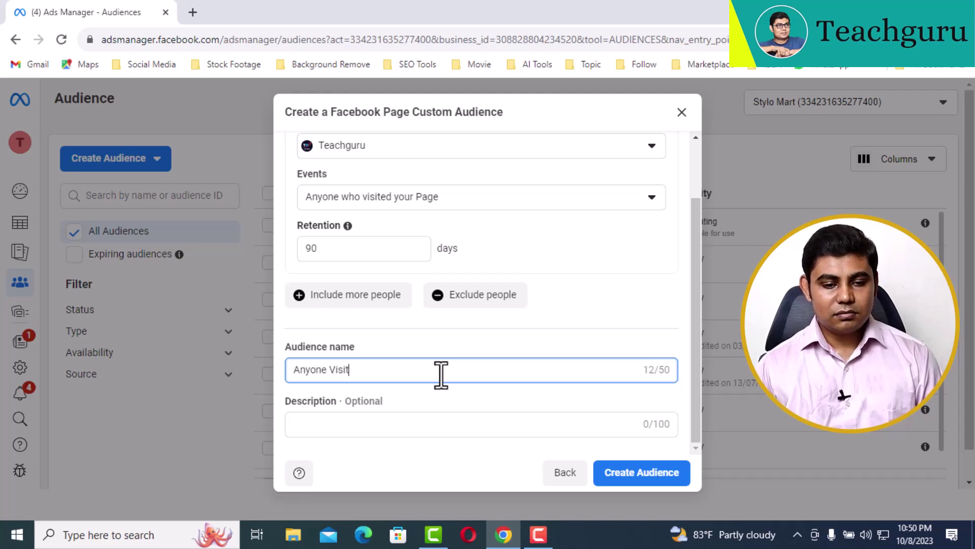
pyautogui.write('ed FB Pag')
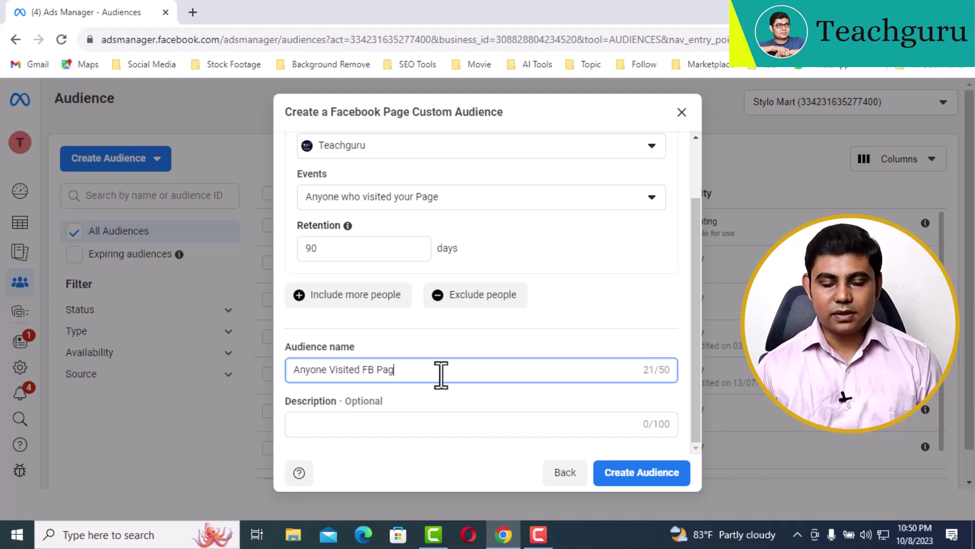
pyautogui.write('e 90 Days')
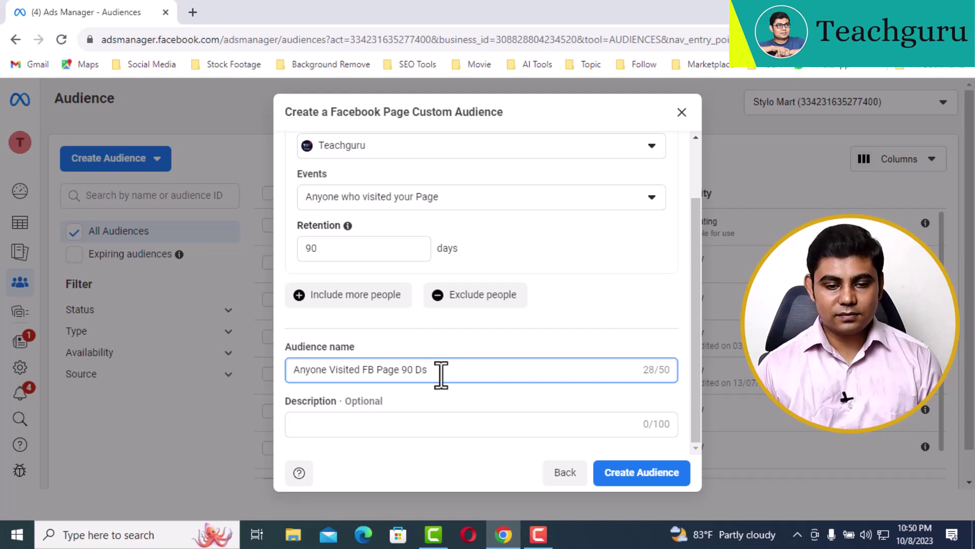
# - Create the page-visitor audience, finish the dialog and close its details to return to the audience list
pyautogui.click(624, 469)
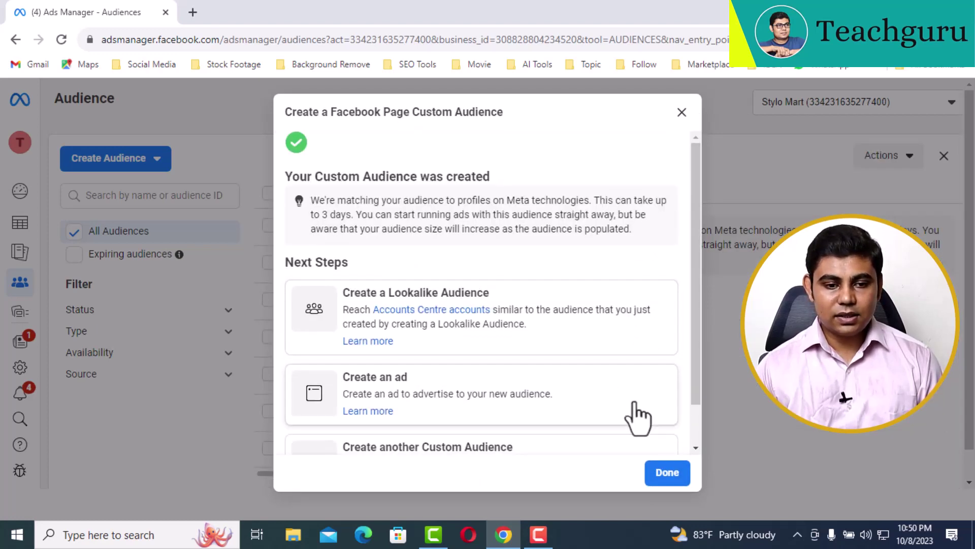
pyautogui.click(651, 481)
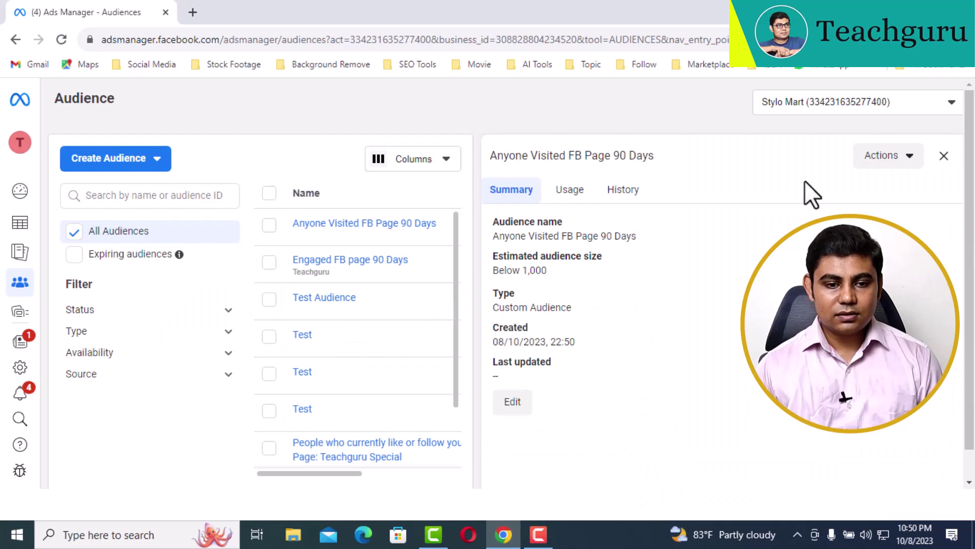
pyautogui.click(945, 157)
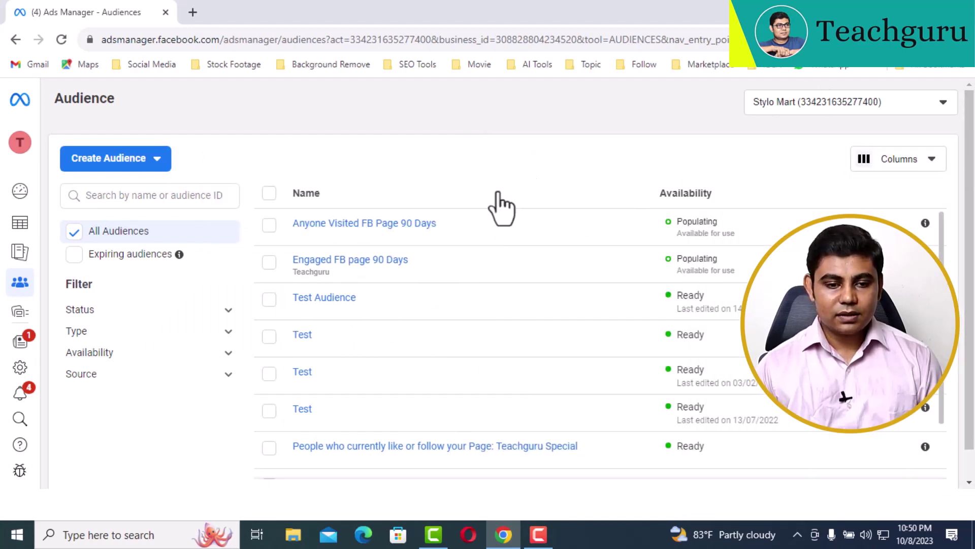
# - Edit the "Anyone Visited FB Page 90 Days" audience to add the description "Teachguru" and save the update
pyautogui.click(270, 225)
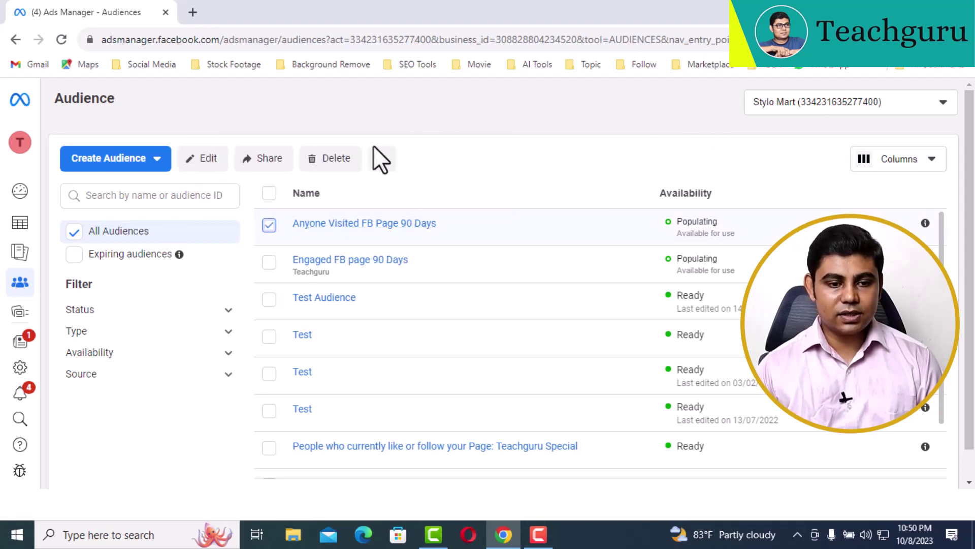
pyautogui.click(209, 157)
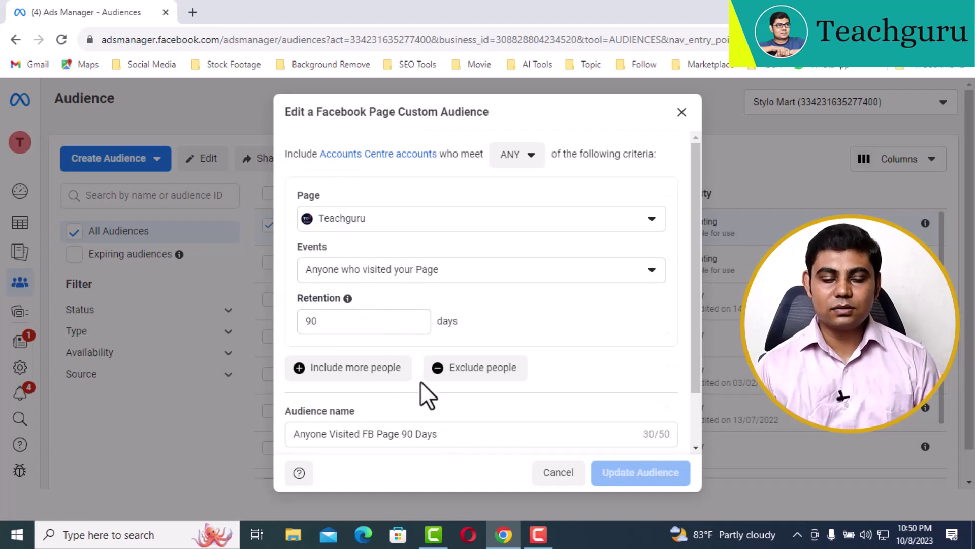
pyautogui.scroll(-1, 386, 407)
pyautogui.click(344, 422)
pyautogui.write('Teachgur')
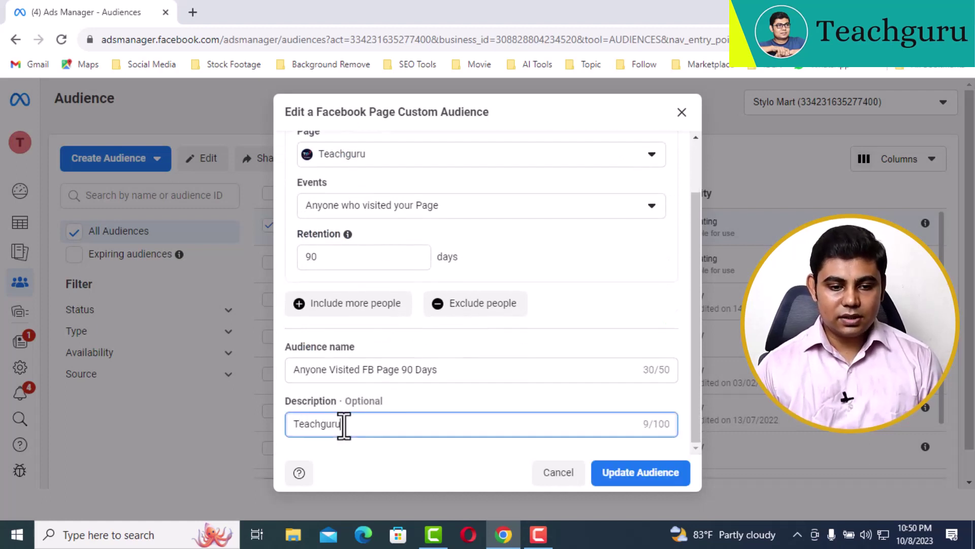
pyautogui.write('u')
pyautogui.click(641, 473)
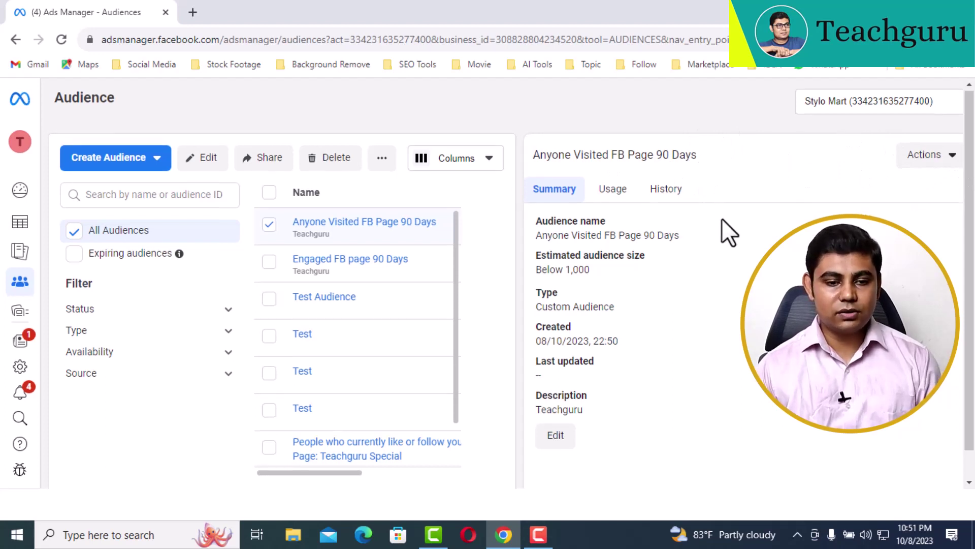
pyautogui.scroll(-1, 741, 233)
pyautogui.scroll(1, 792, 213)
# - Start another custom audience with Video as its source and continue to its setup
pyautogui.click(113, 158)
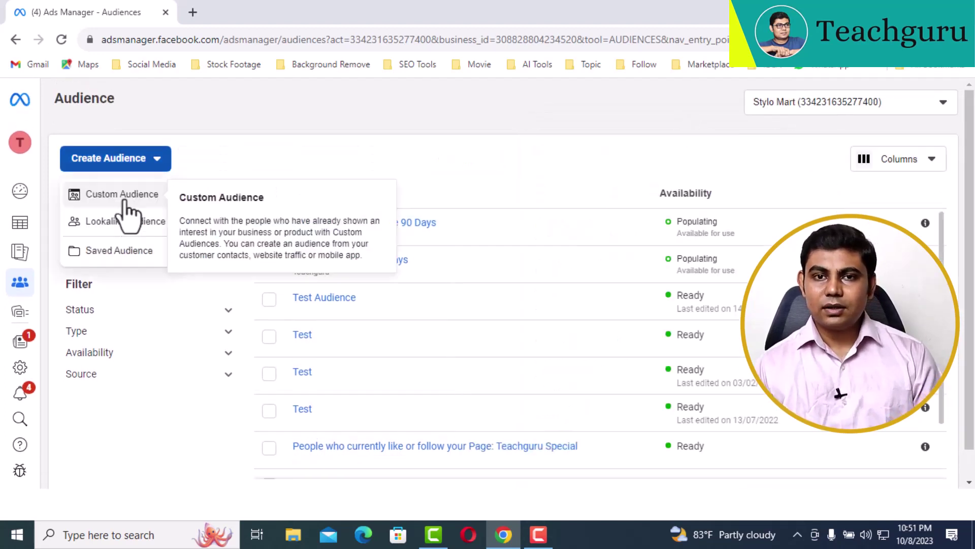
pyautogui.click(124, 194)
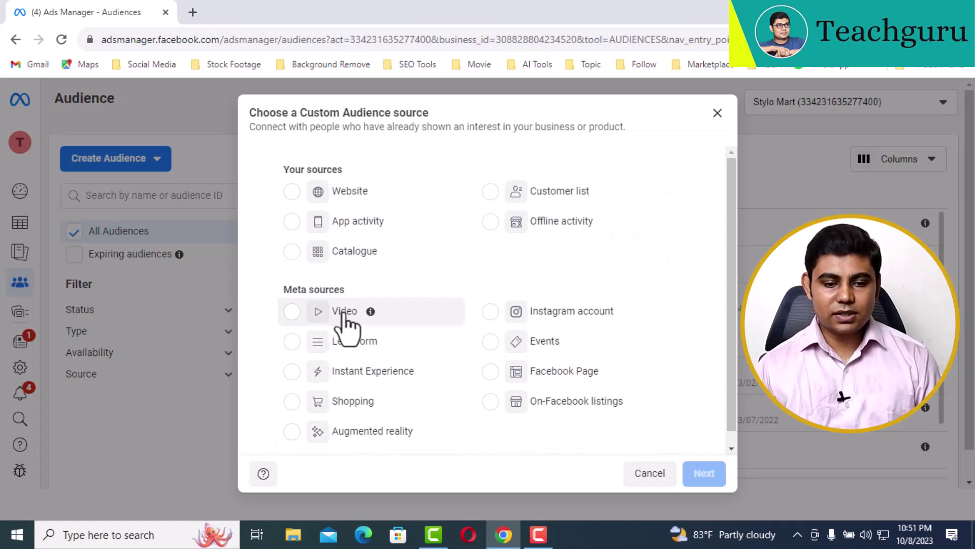
pyautogui.click(292, 312)
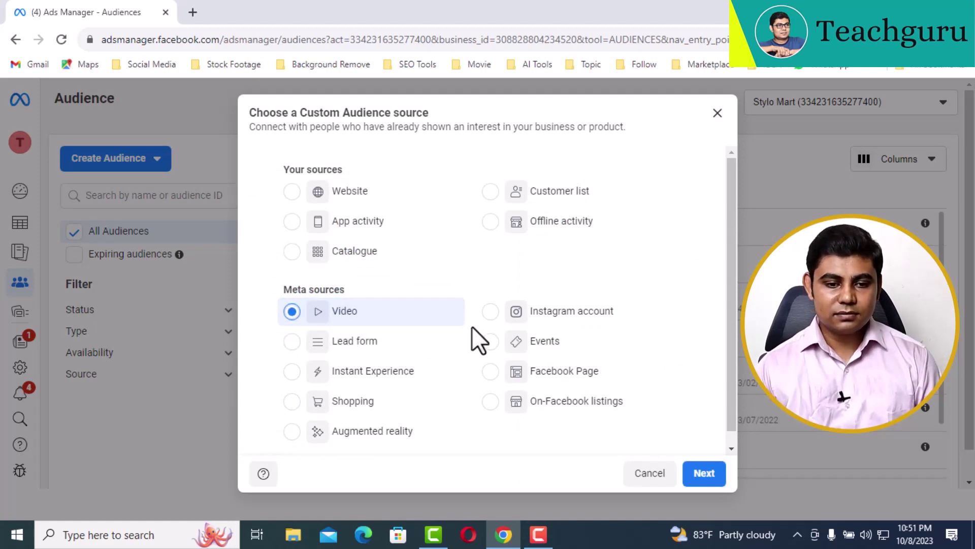
pyautogui.click(698, 475)
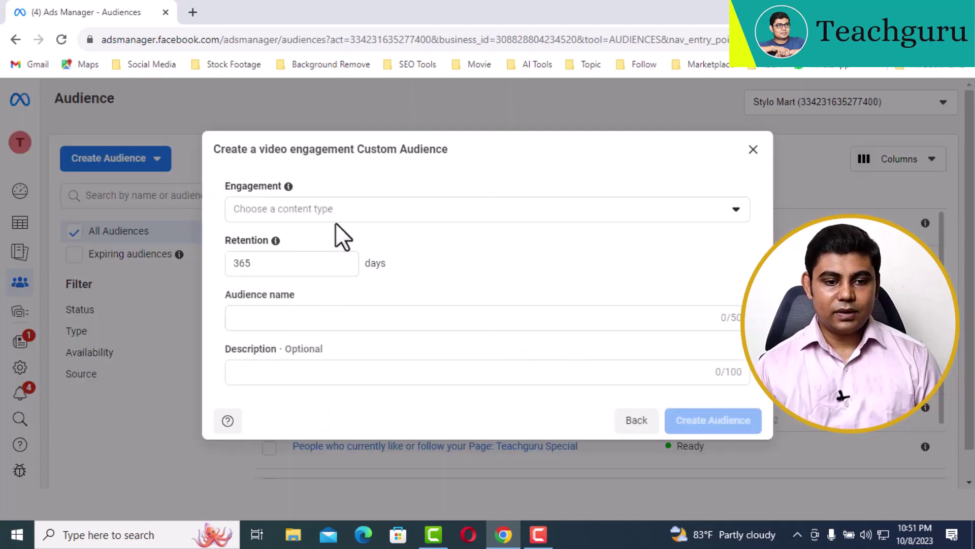
# - Set the video audience's engagement to "People who have watched at least 50% of your video"
pyautogui.click(564, 227)
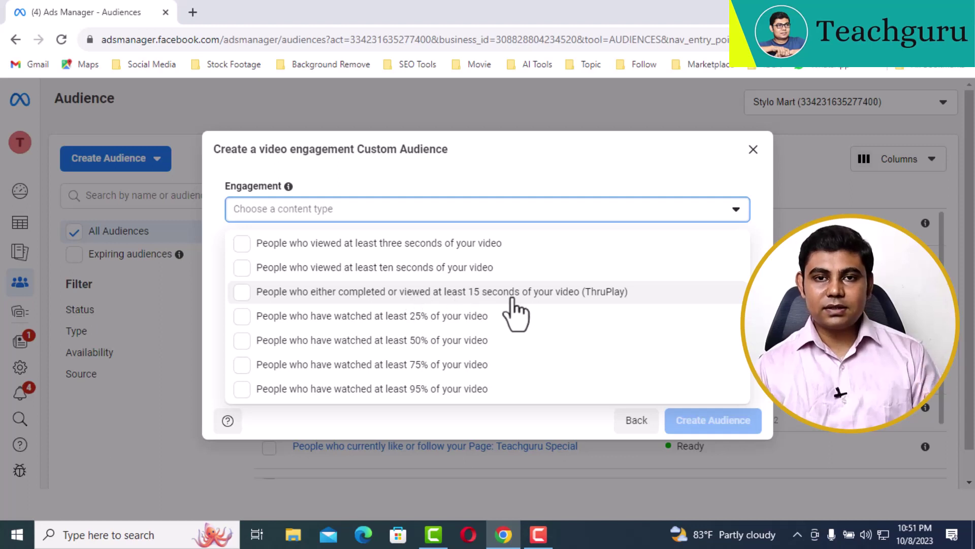
pyautogui.click(446, 344)
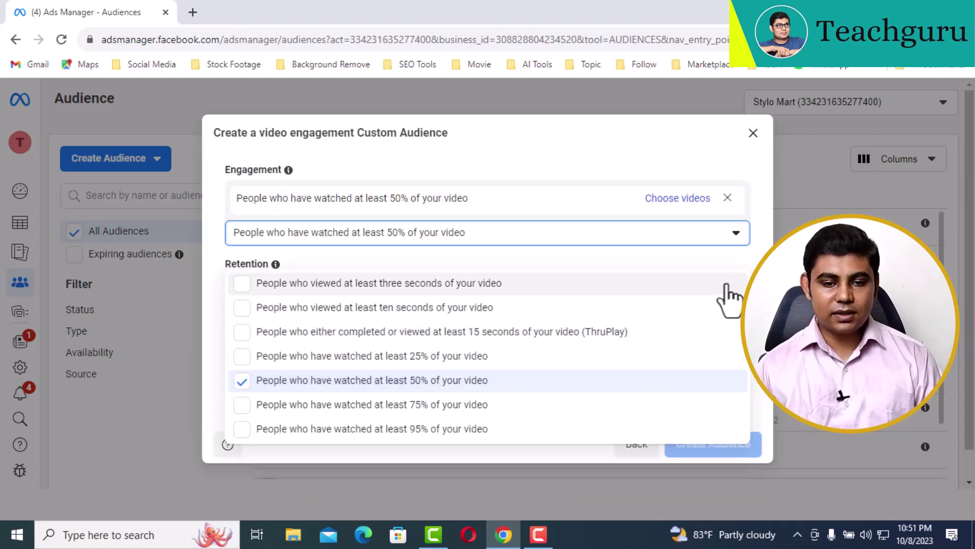
pyautogui.click(732, 234)
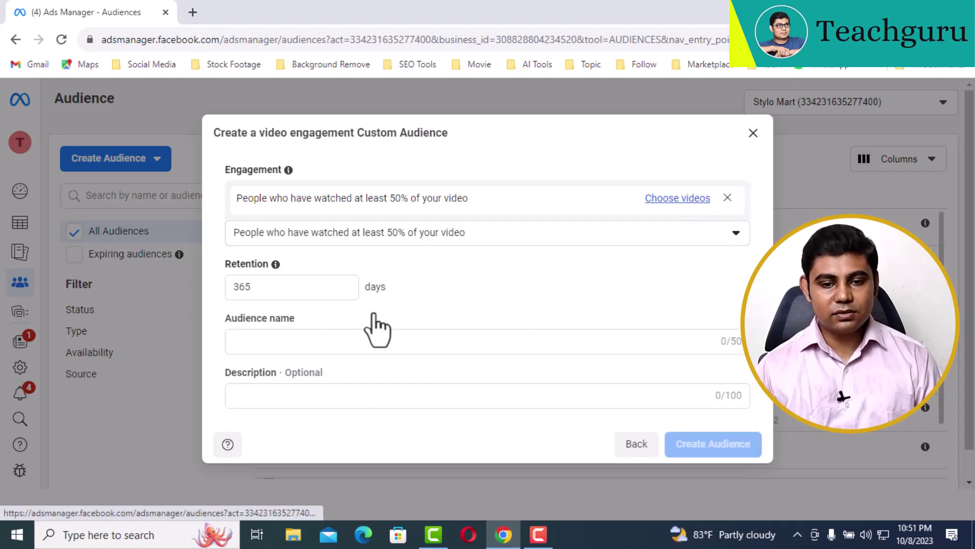
# - Choose the Teachguru page's "Facebook ads vs Google ads" and "Facebook ad rejected How to Fix It" videos for the engagement rule and confirm the selection
pyautogui.click(661, 199)
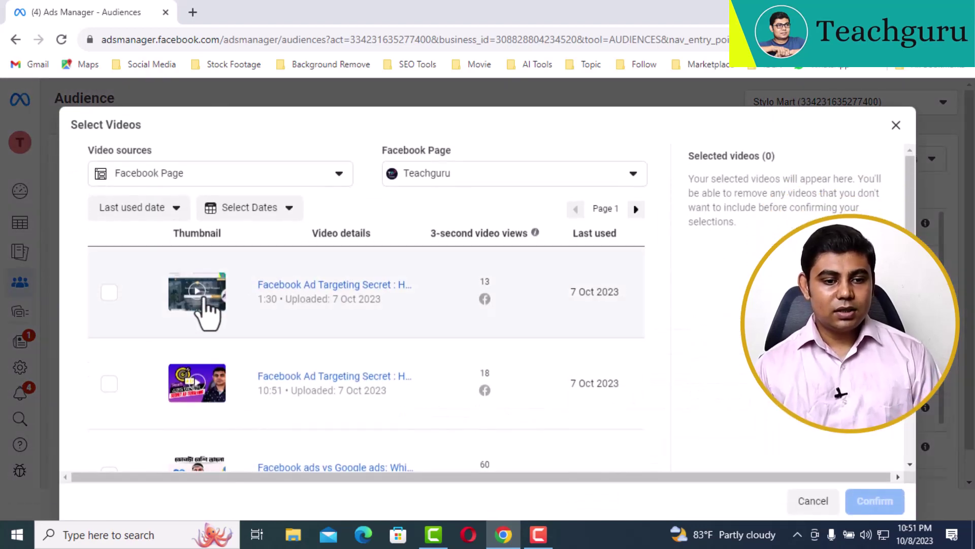
pyautogui.scroll(-3, 218, 320)
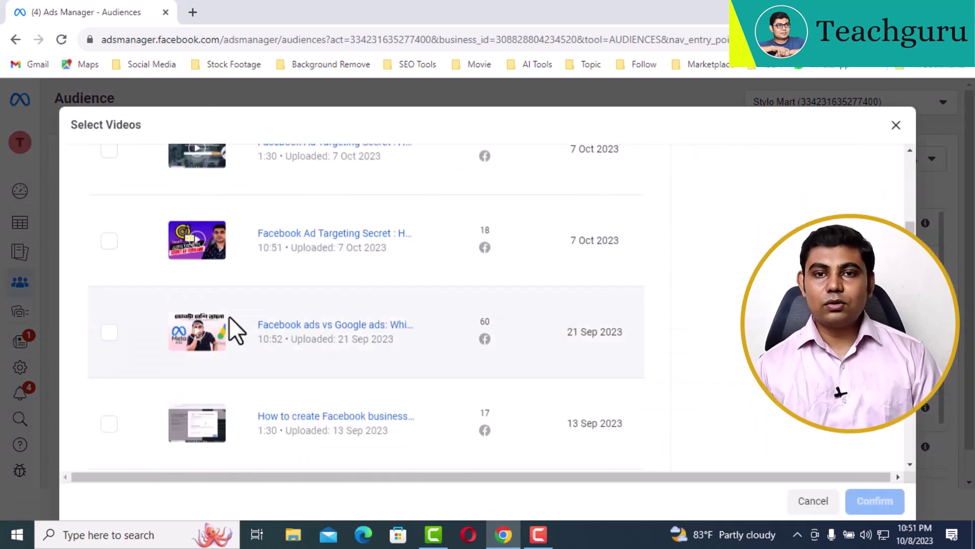
pyautogui.click(109, 333)
pyautogui.scroll(-3, 189, 340)
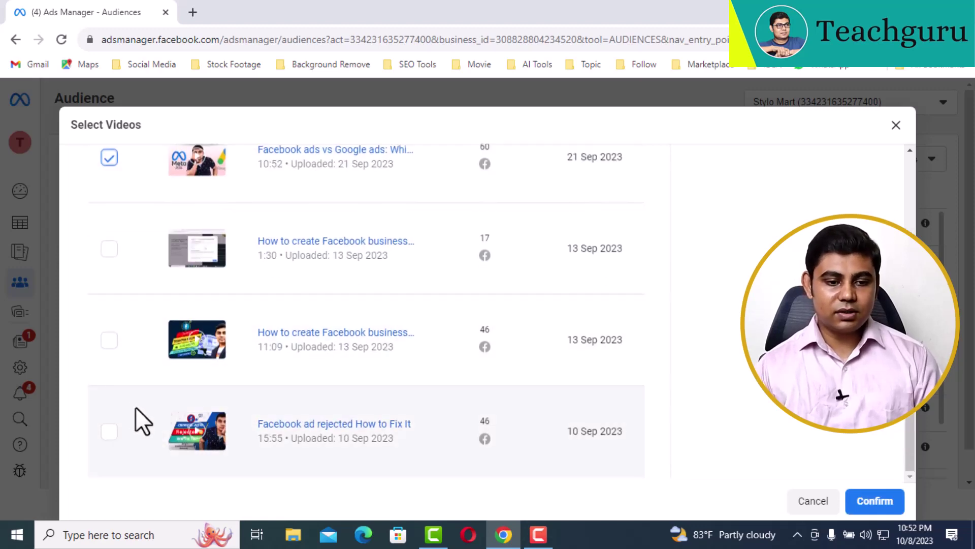
pyautogui.click(109, 431)
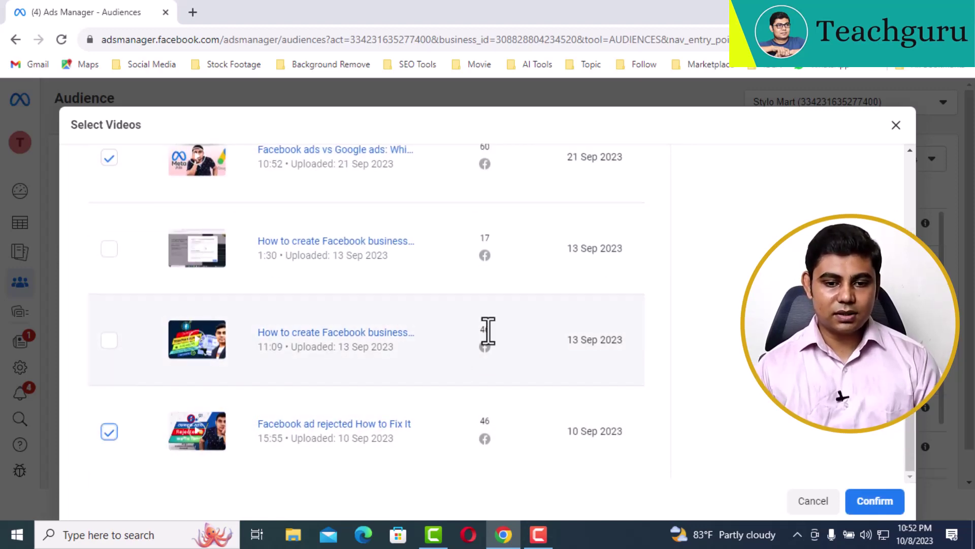
pyautogui.scroll(5, 488, 331)
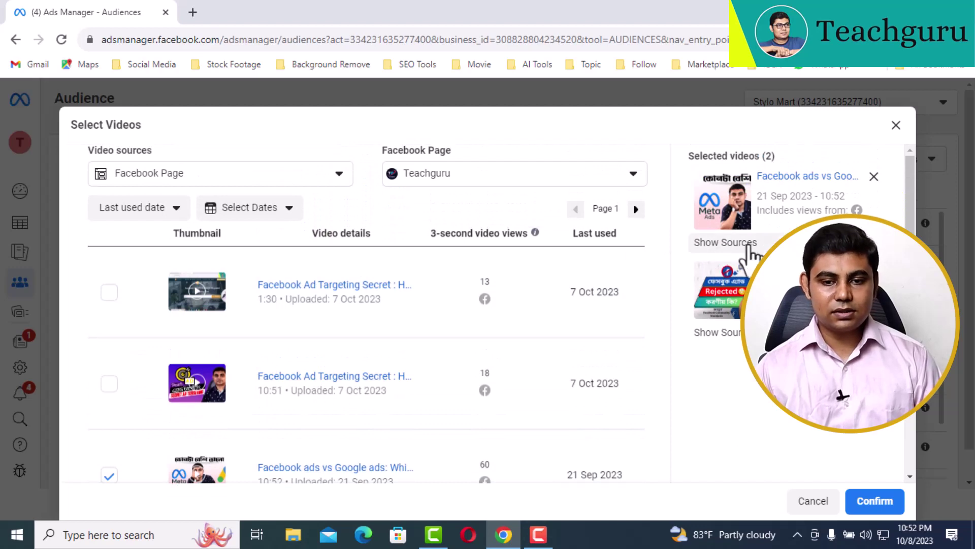
pyautogui.scroll(-6, 366, 313)
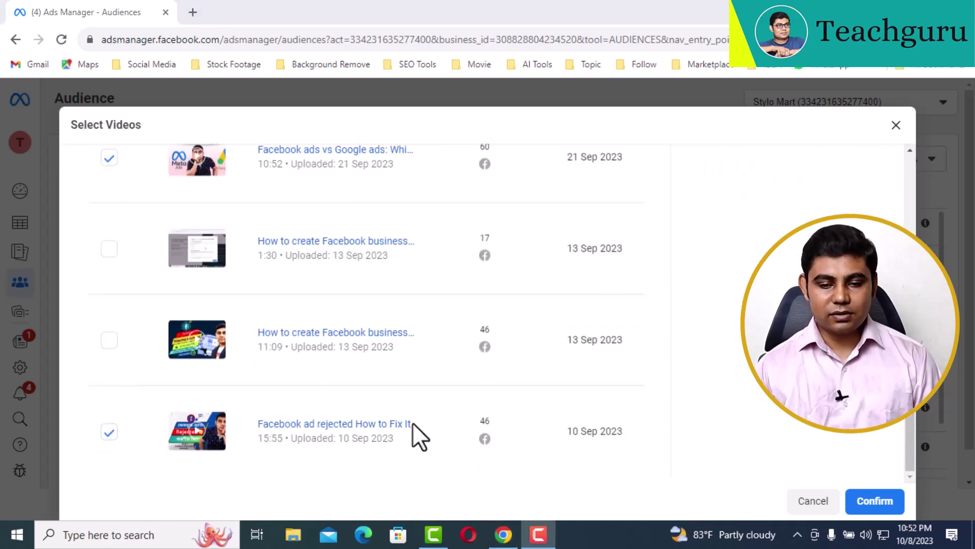
pyautogui.click(901, 501)
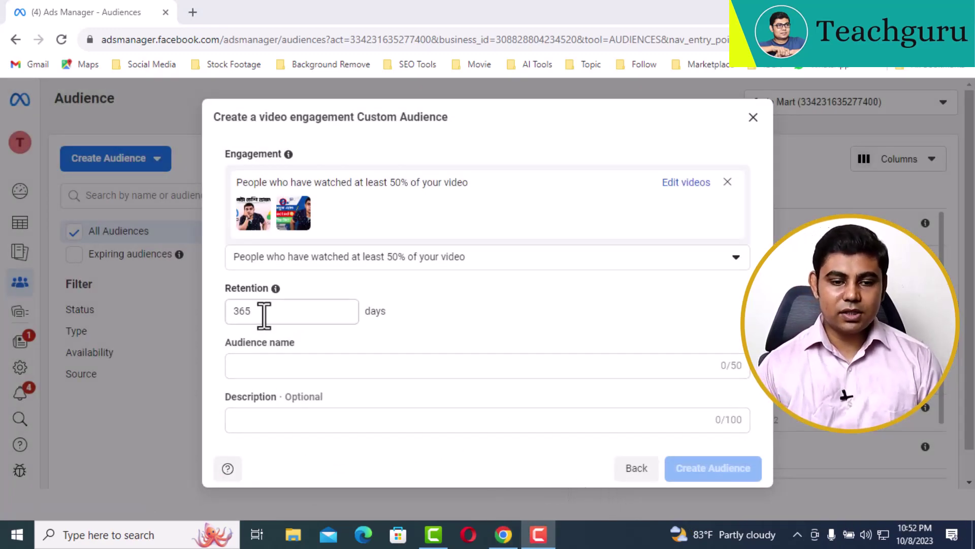
# - Set the video audience's retention to 90 days and name it "Video Views 50% in 90 Days"
pyautogui.moveTo(261, 311); pyautogui.dragTo(209, 314)
pyautogui.write('90')
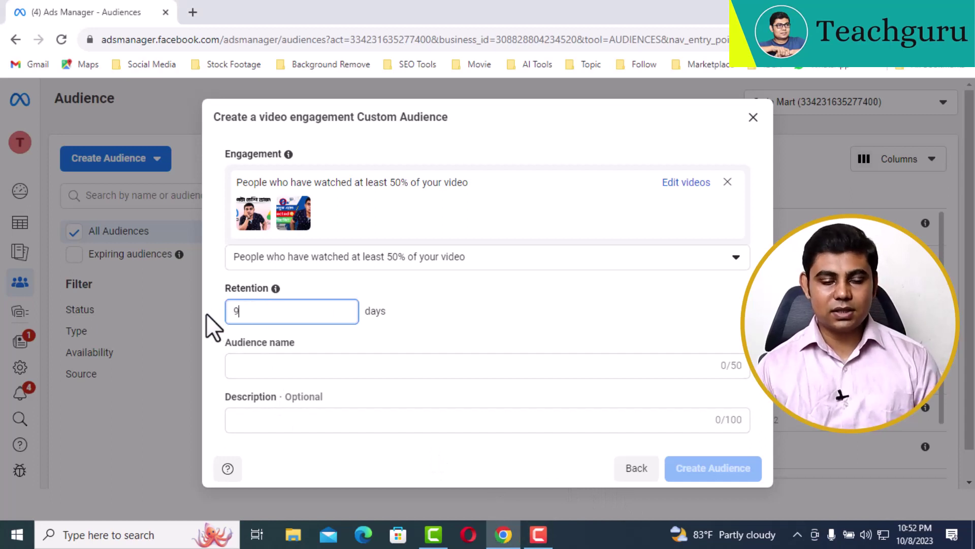
pyautogui.click(388, 374)
pyautogui.write('Video')
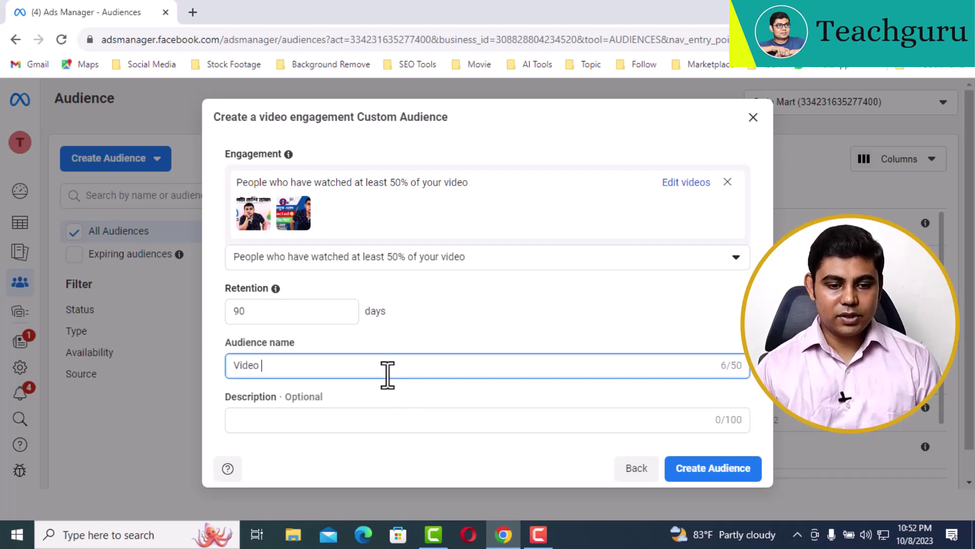
pyautogui.write(' Views 50% in 90 Days')
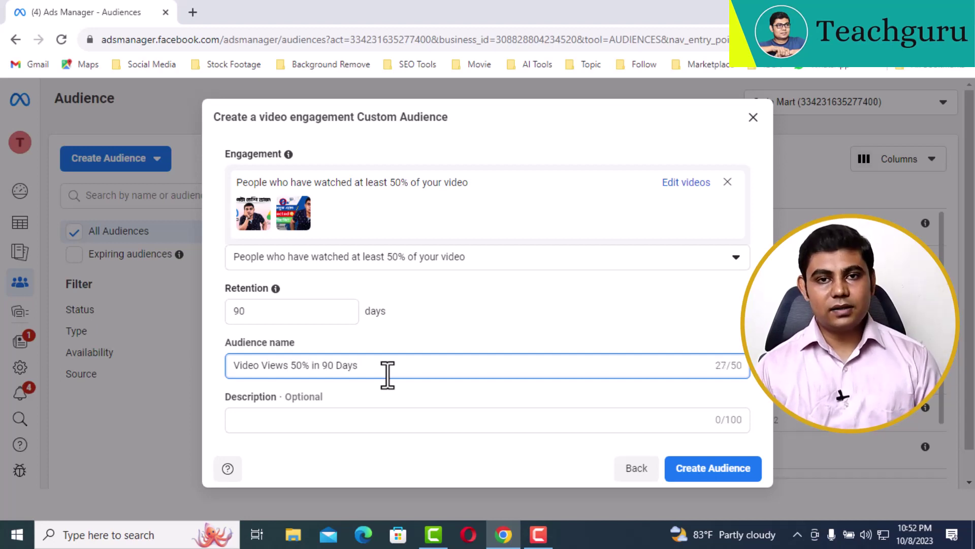
# - Enter "Teachguru" as the video audience's description, then create the audience and finish the dialog
pyautogui.press('Tab')
pyautogui.write('Teachguru')
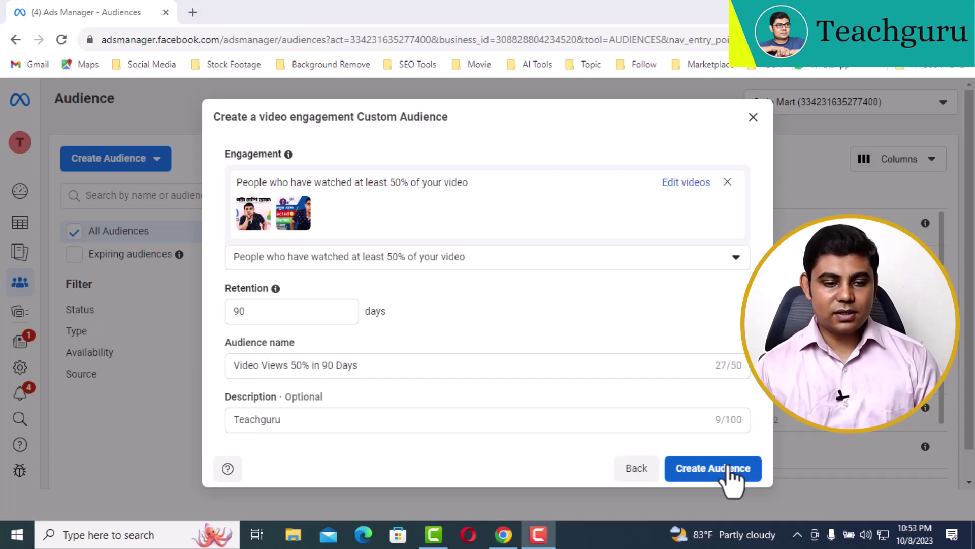
pyautogui.click(734, 470)
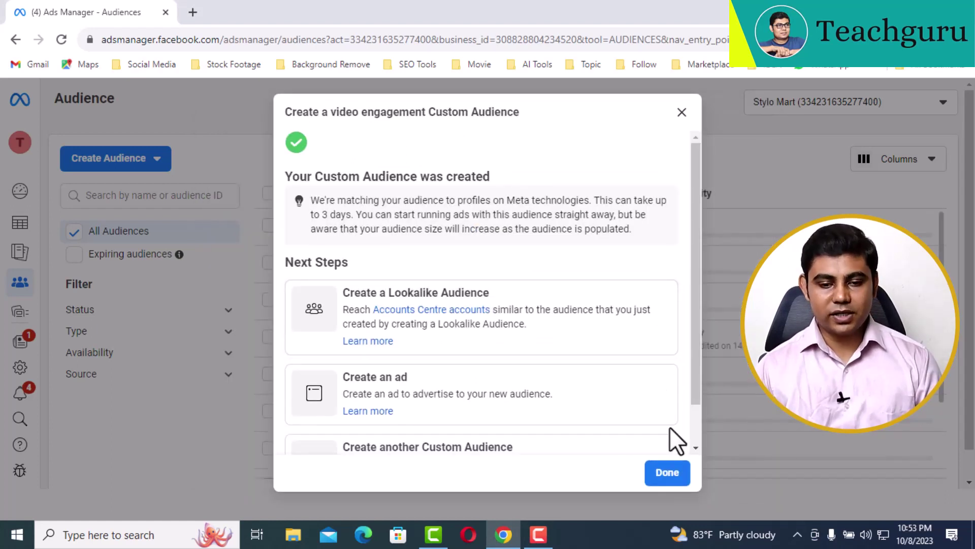
pyautogui.click(670, 478)
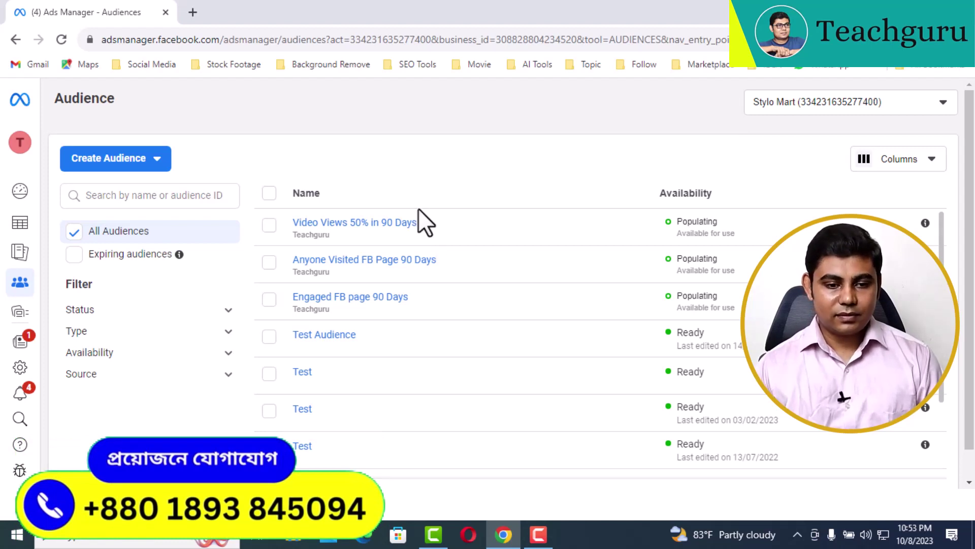
# - Start another custom audience with Instagram account as its source and continue to its setup
pyautogui.click(145, 166)
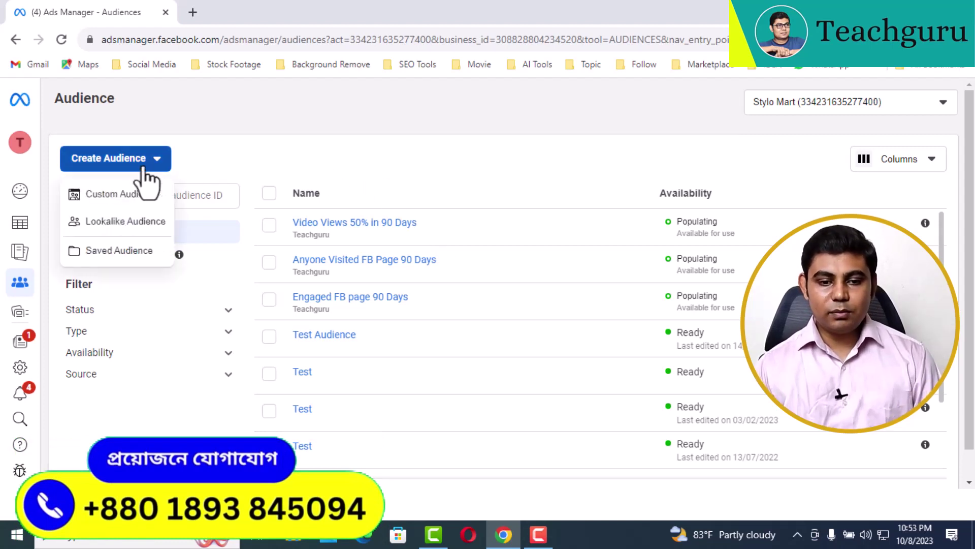
pyautogui.click(122, 198)
pyautogui.click(579, 313)
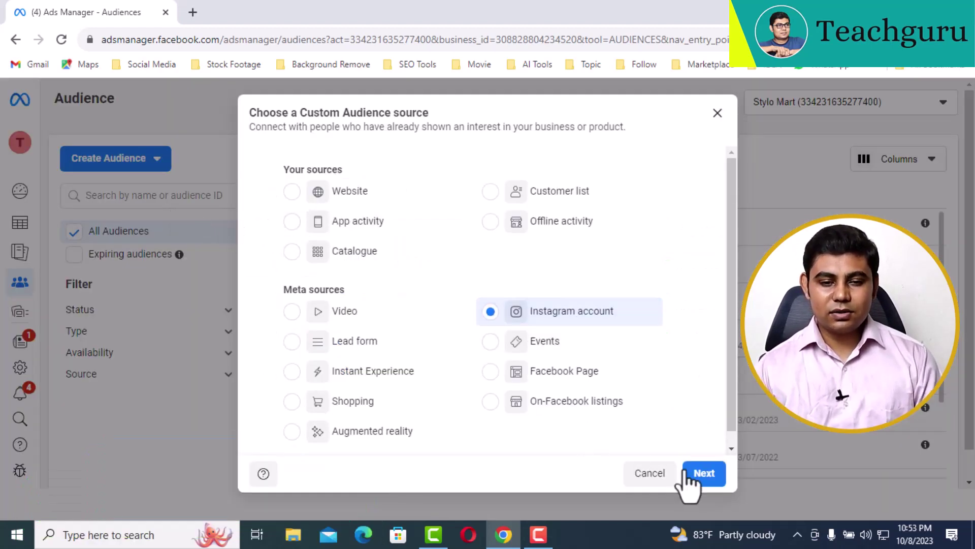
pyautogui.click(709, 474)
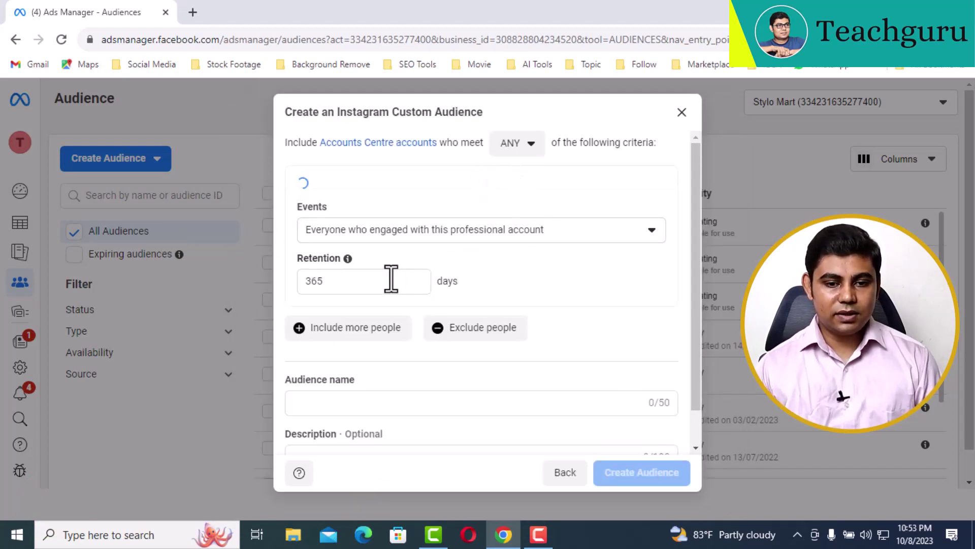
# - Target anyone who visited the Instagram professional account's profile and set the retention to 90 days
pyautogui.click(610, 235)
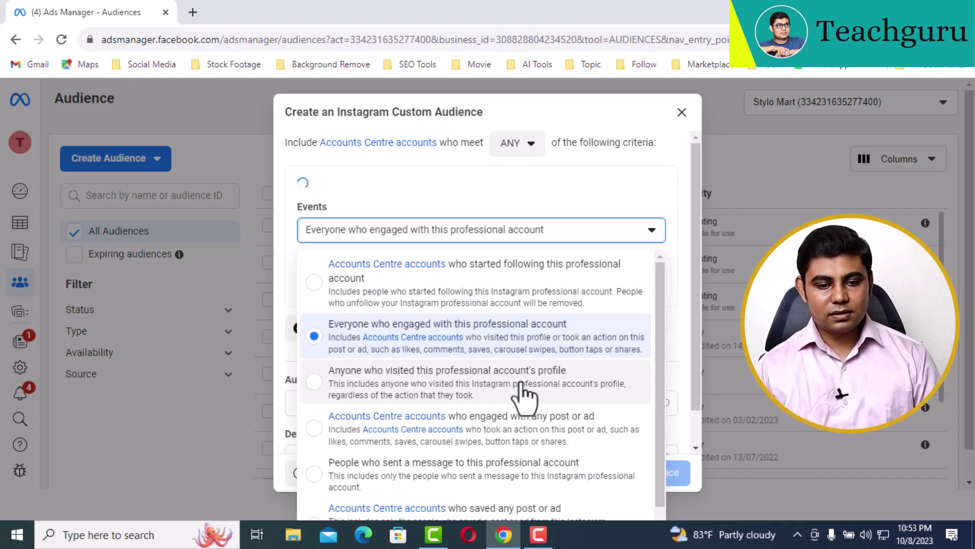
pyautogui.click(478, 388)
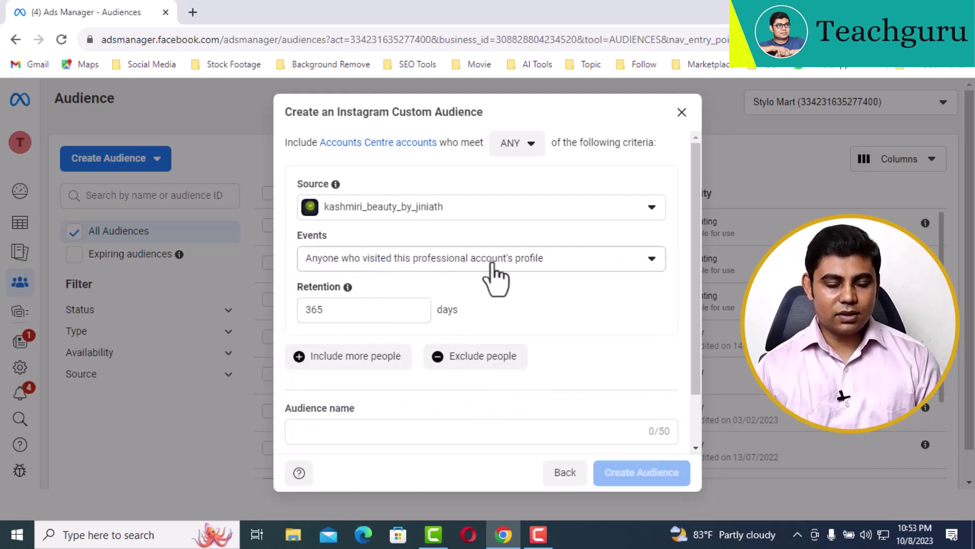
pyautogui.click(324, 309)
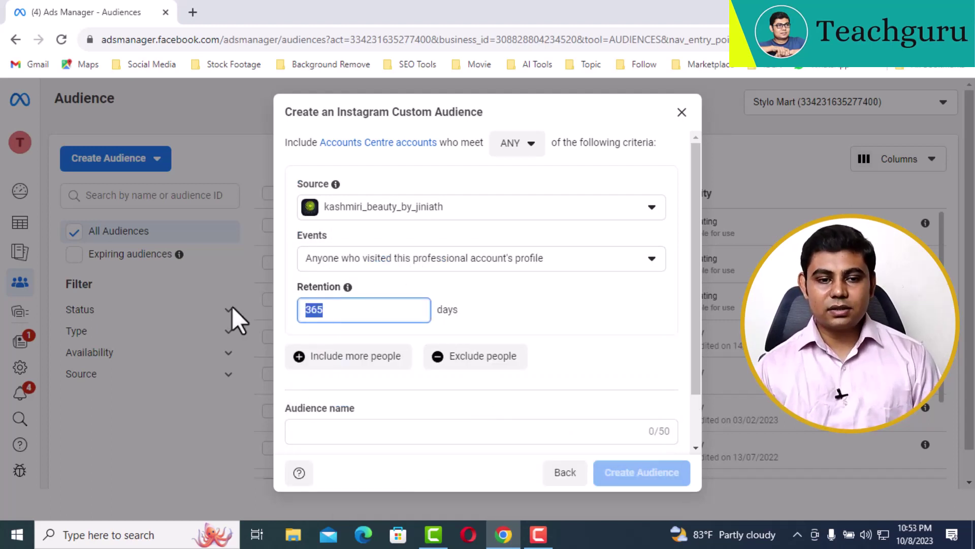
pyautogui.write('90')
# - Name the Instagram audience "Anyone who visited Instagram in 90 Days" and enter "Teachguru" as its description
pyautogui.scroll(-1, 453, 339)
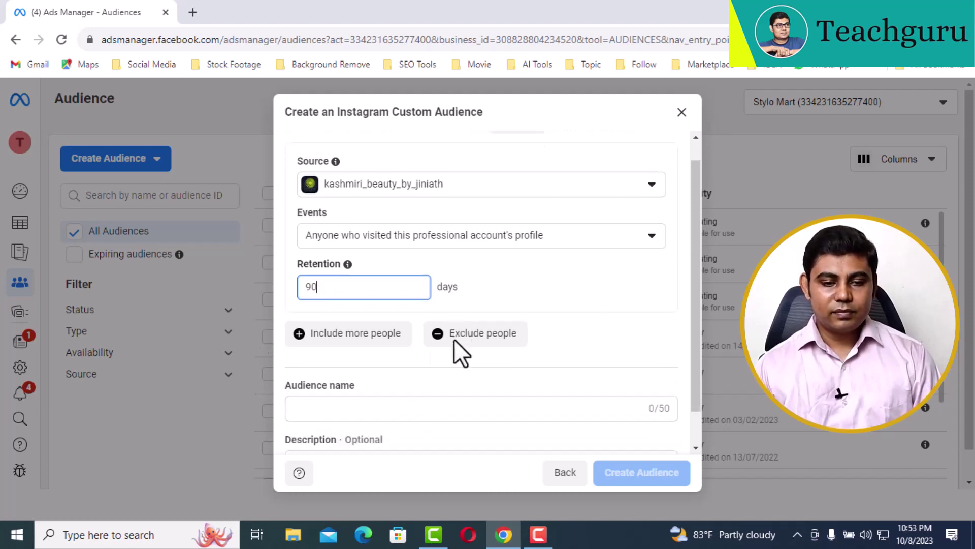
pyautogui.click(427, 366)
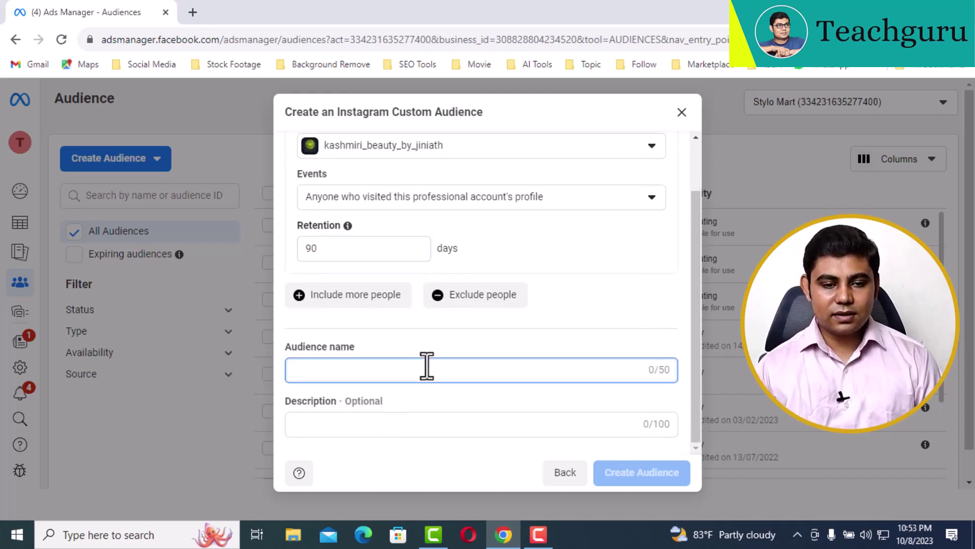
pyautogui.write('An')
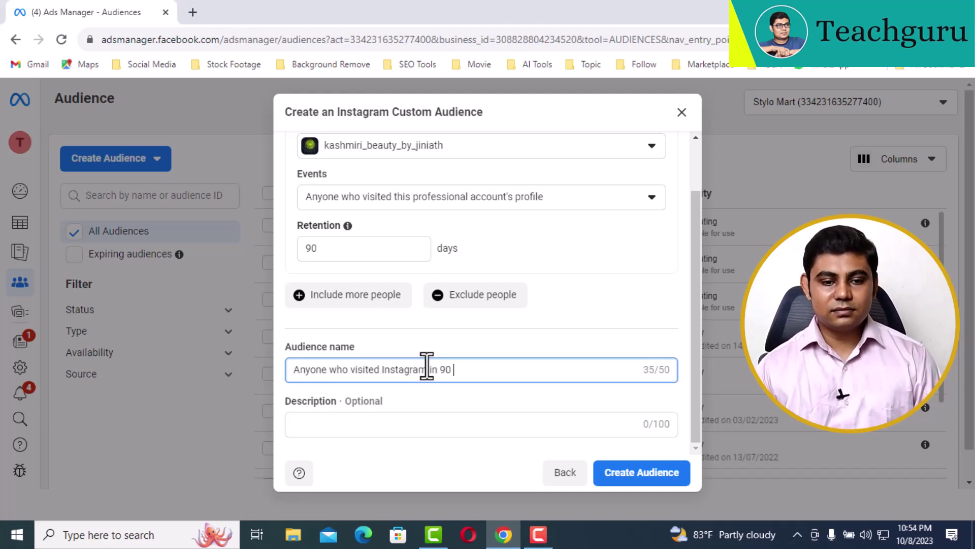
pyautogui.click(380, 430)
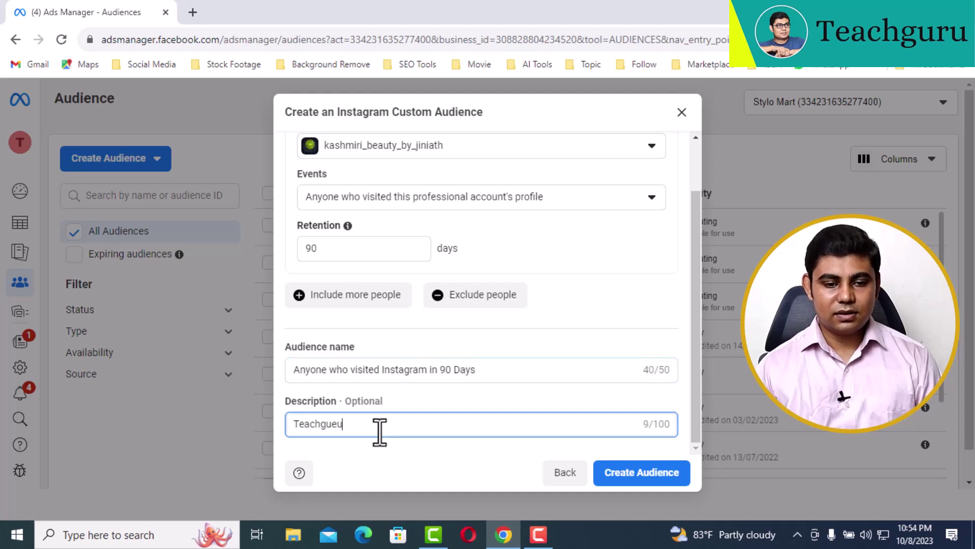
pyautogui.write('Teachgur')
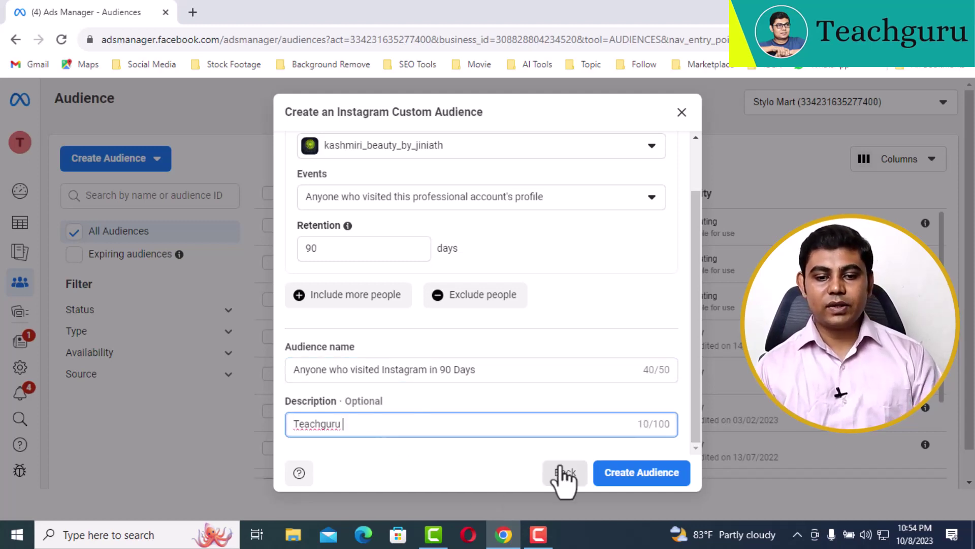
# - Create the Instagram audience, finish the dialog and close the new audience's details
pyautogui.click(639, 472)
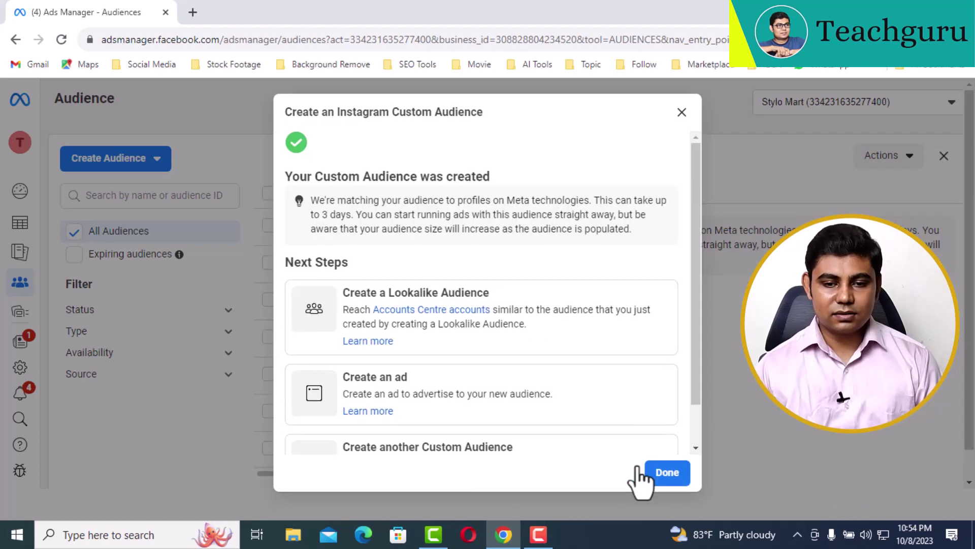
pyautogui.click(667, 477)
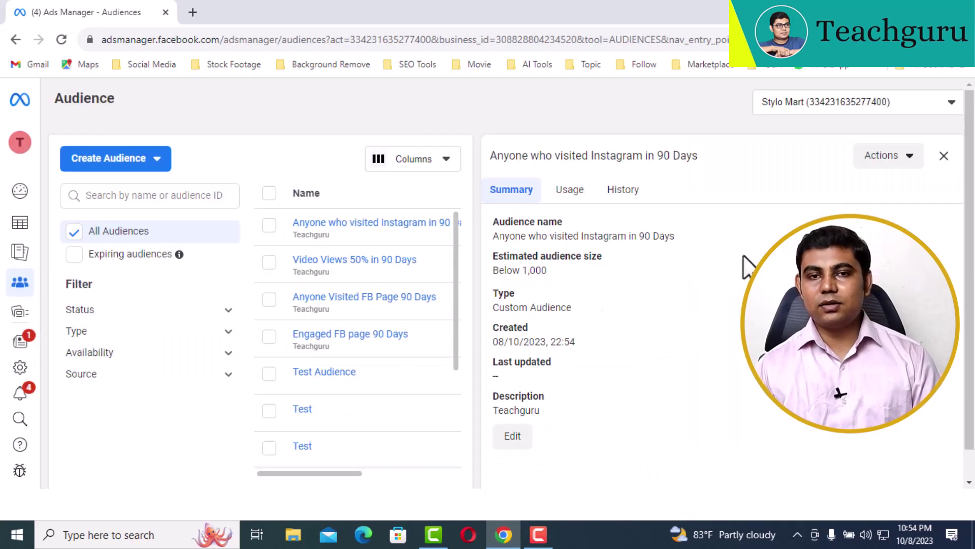
pyautogui.click(944, 155)
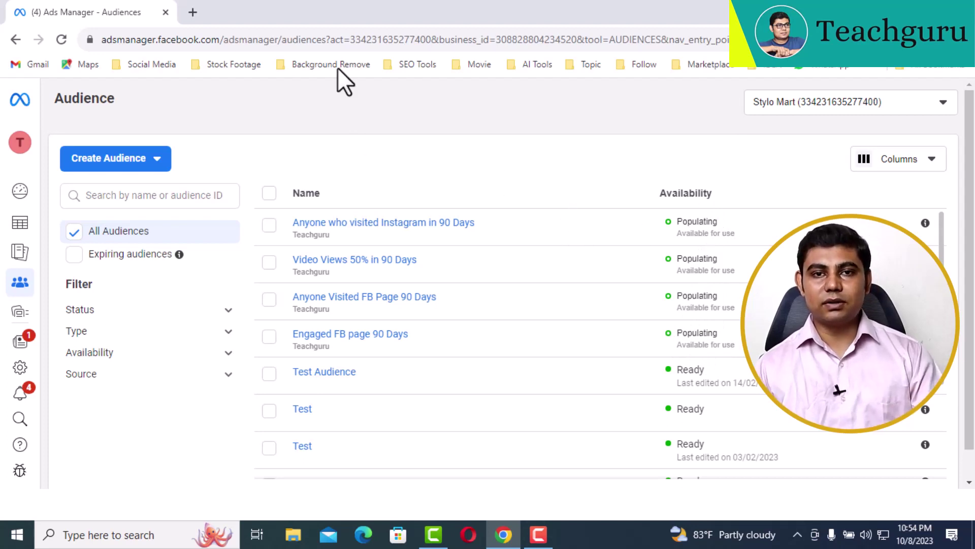
# - Reload the Audience page to refresh the availability of the listed audiences
pyautogui.click(326, 34)
pyautogui.press('Return')
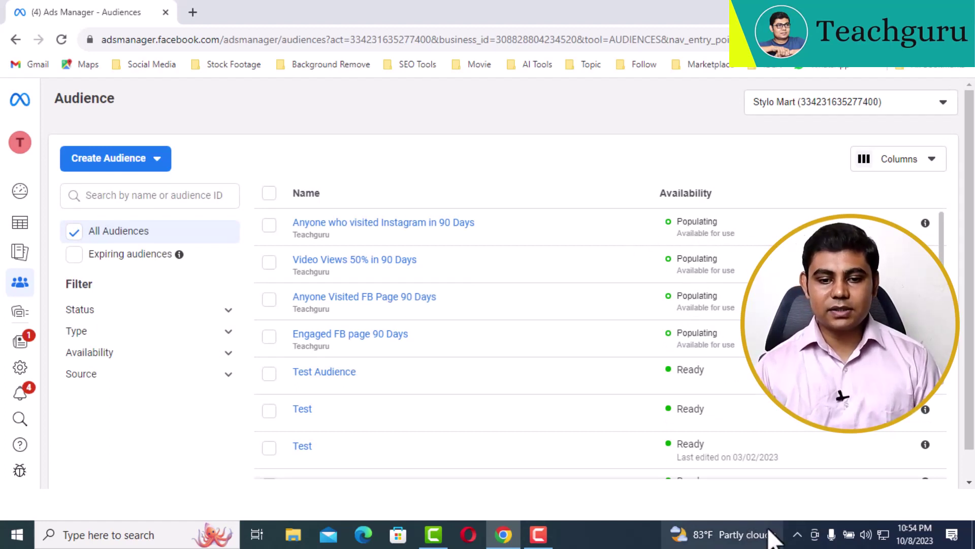
pyautogui.press('F10')
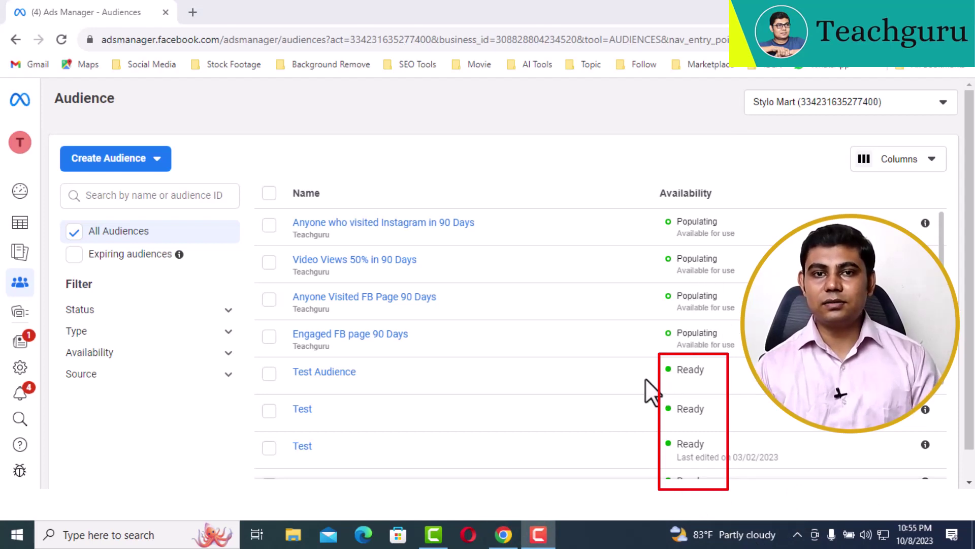
# - Examine the availability status of the older audiences through the end of the list and return to the newest ones
pyautogui.click(703, 371)
pyautogui.moveTo(703, 371); pyautogui.dragTo(658, 374)
pyautogui.scroll(-1, 658, 373)
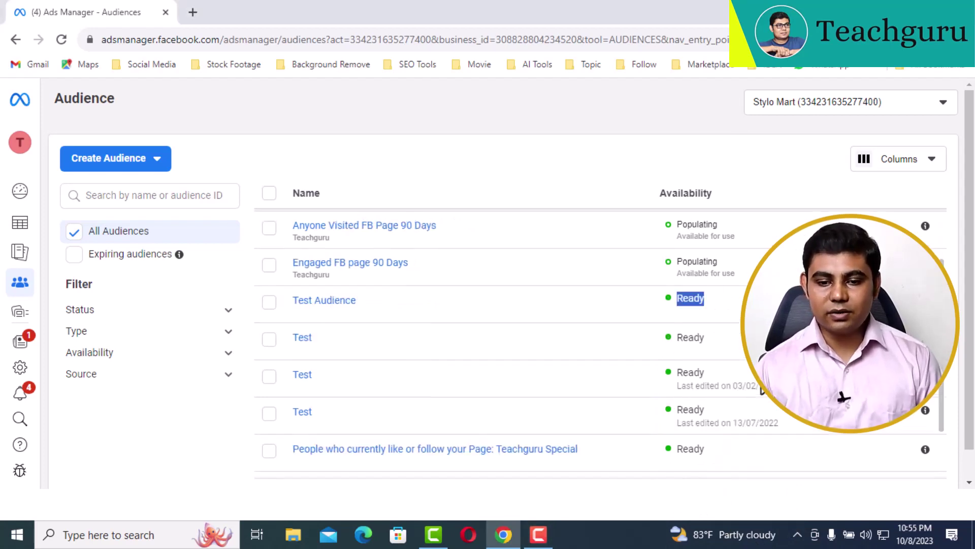
pyautogui.scroll(-1, 658, 373)
pyautogui.moveTo(719, 388); pyautogui.dragTo(711, 362)
pyautogui.scroll(-1, 715, 382)
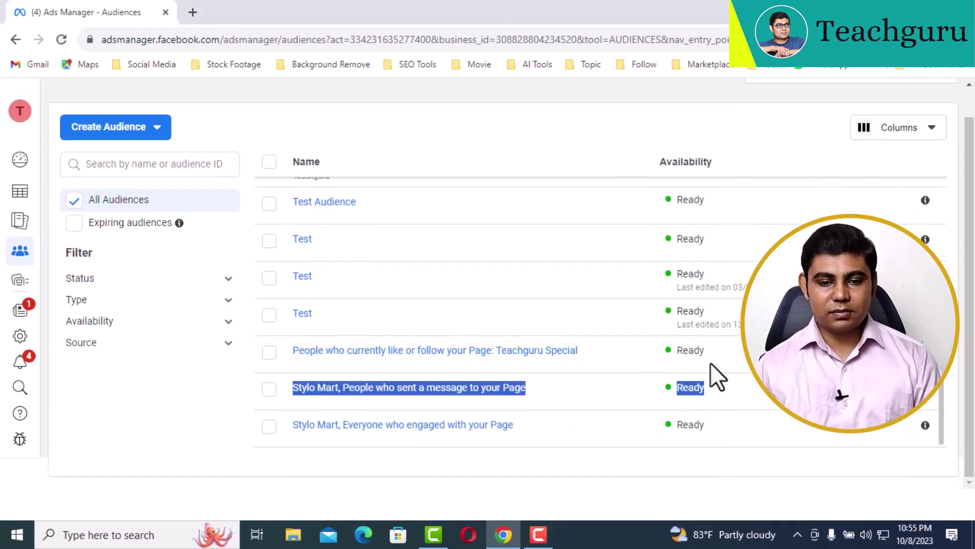
pyautogui.scroll(5, 716, 377)
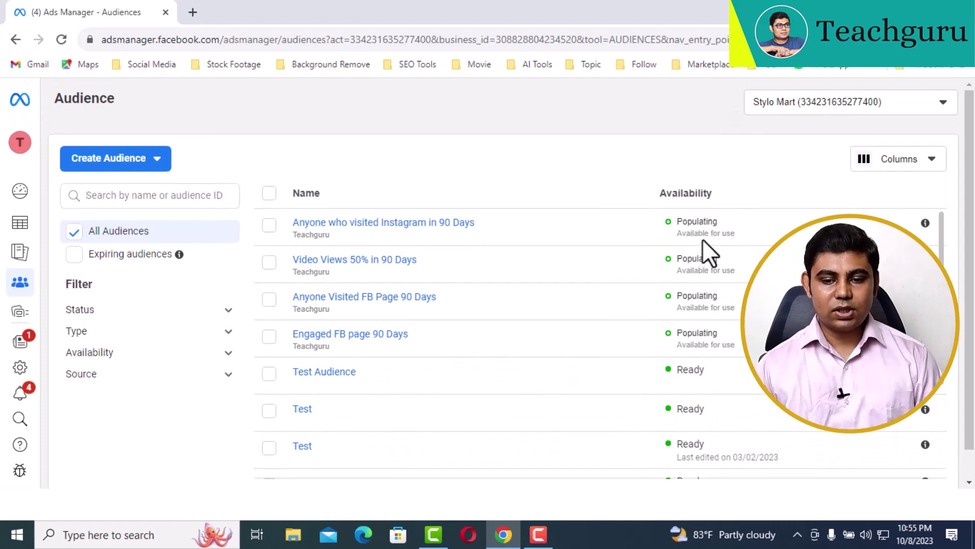